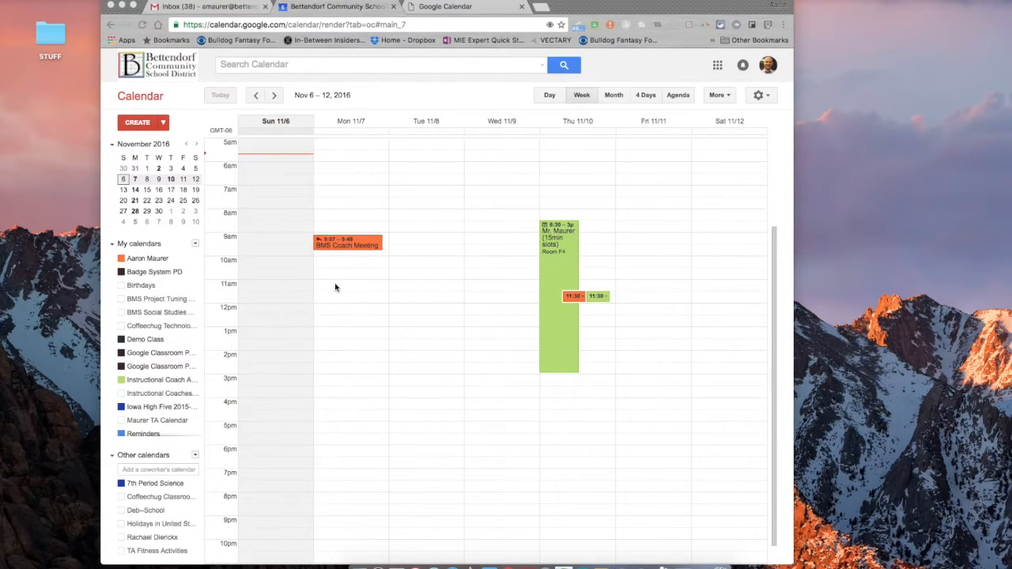
- View the Thursday, November 10 appointment block's details and its public sign-up page, and return to the week calendar
click(556, 236)
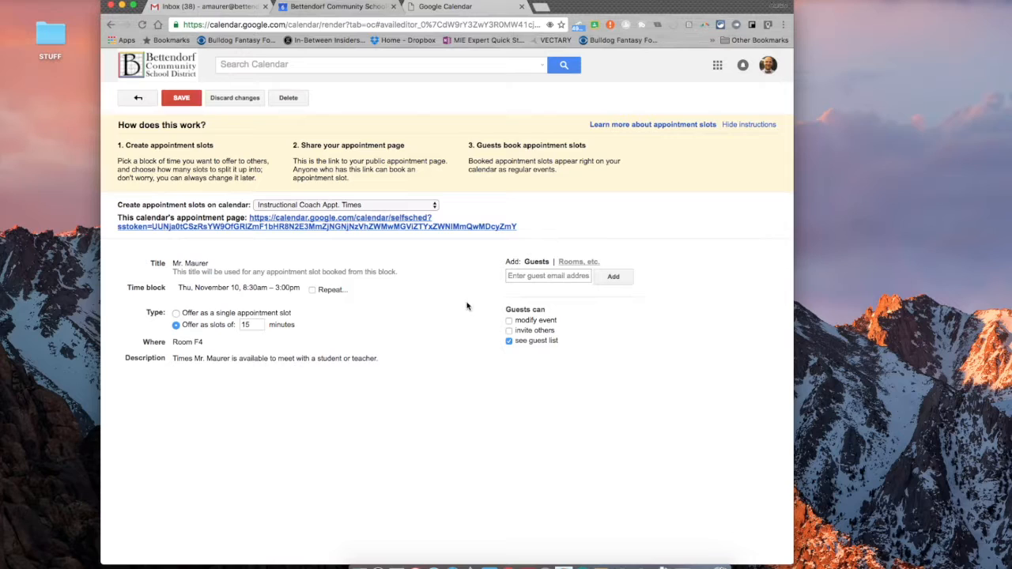
click(139, 98)
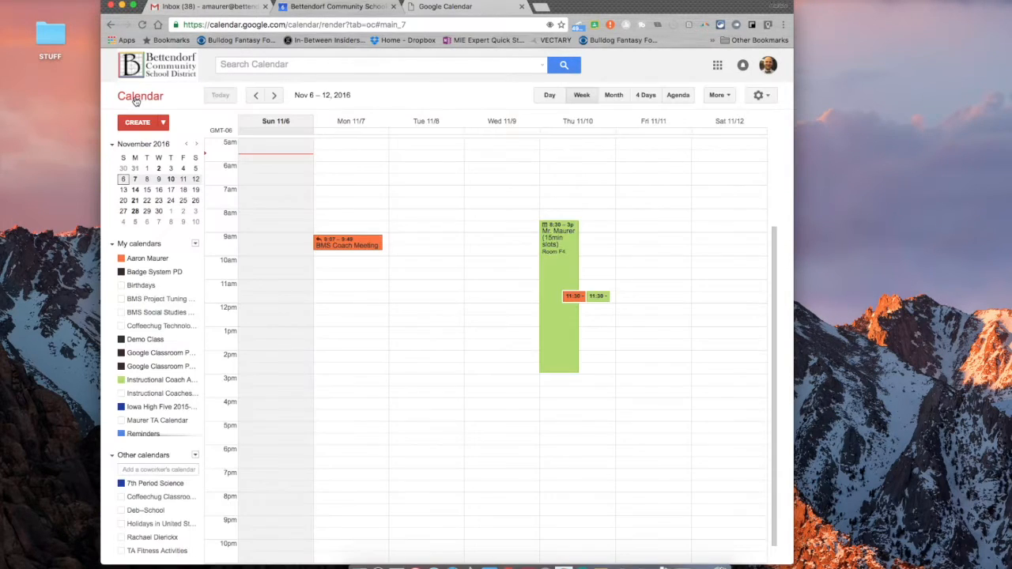
click(556, 236)
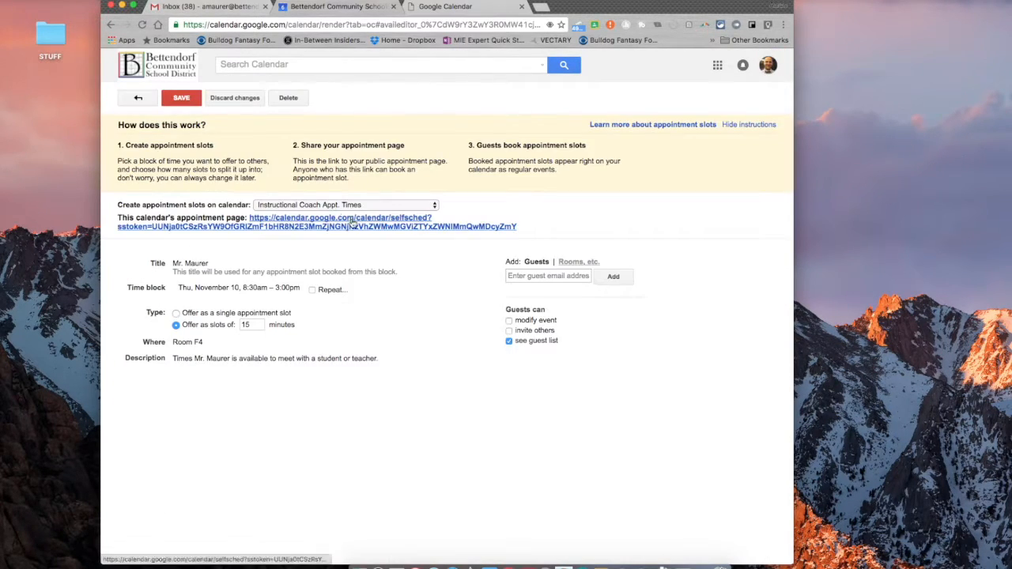
click(353, 223)
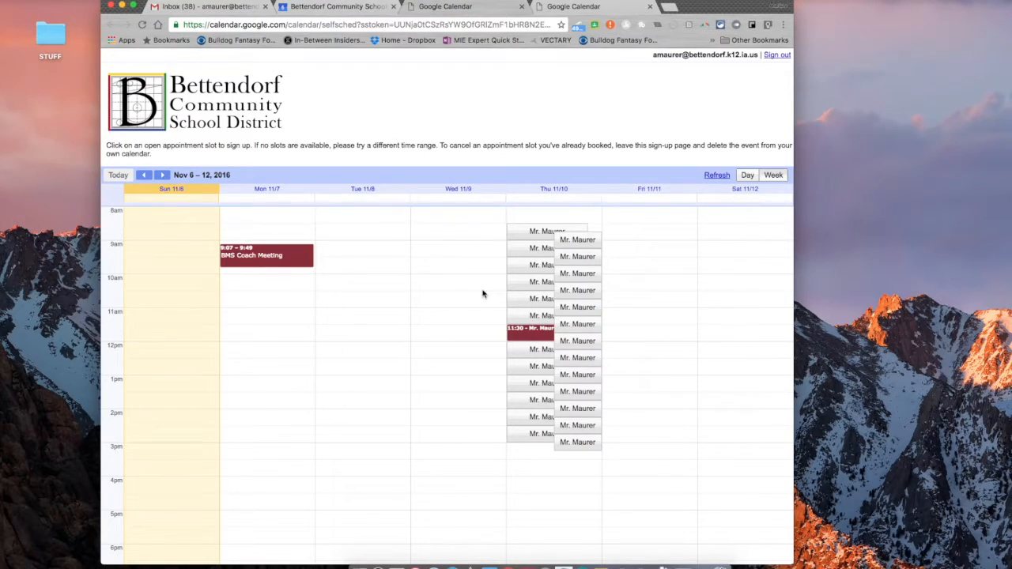
click(346, 8)
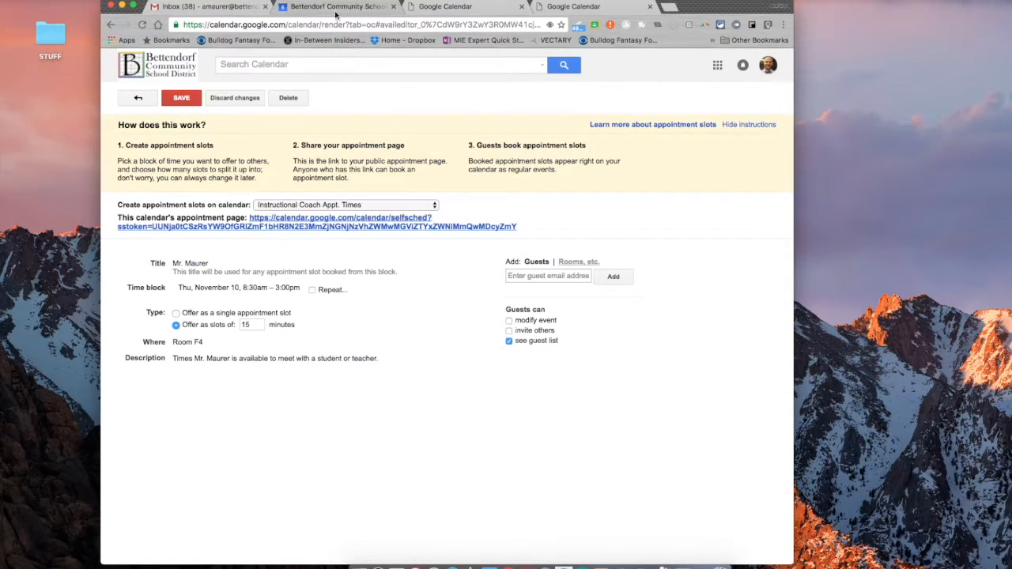
click(128, 97)
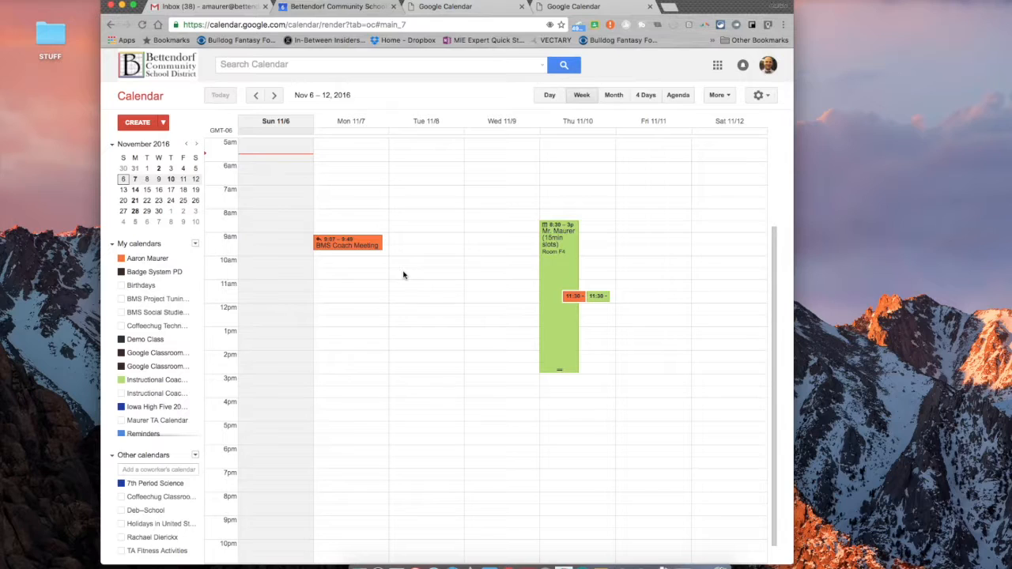
- Start appointment slots on Friday, November 11, 9am – 10am, on the Instructional Coach Appt. Times calendar
click(639, 245)
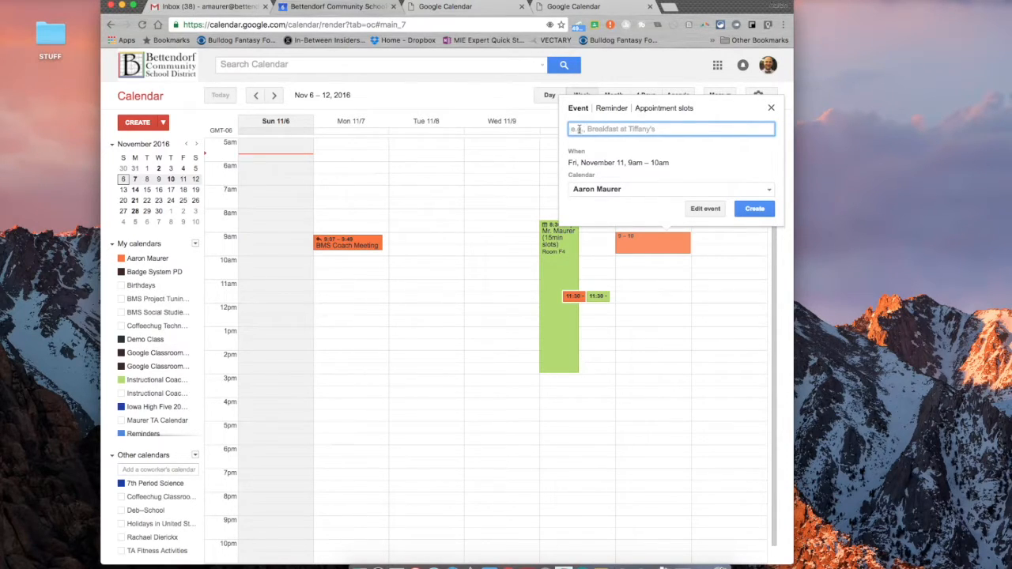
click(659, 108)
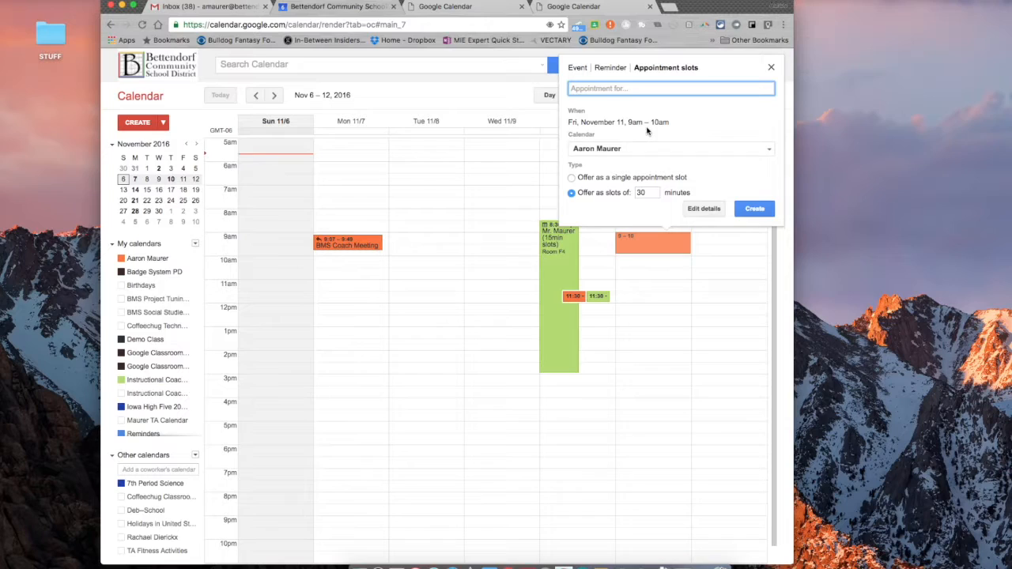
click(636, 151)
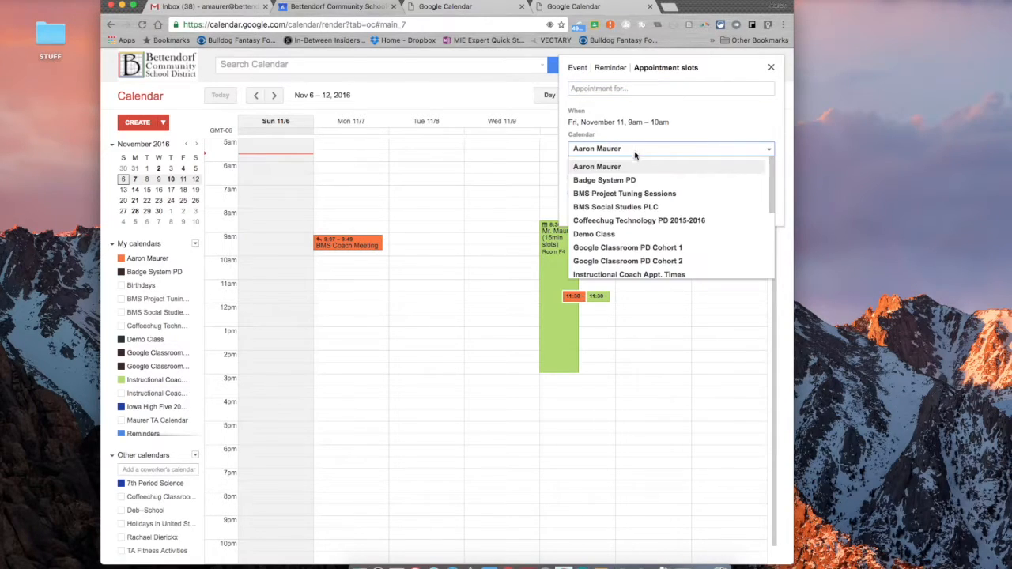
scroll(659, 215, down, 3)
click(647, 206)
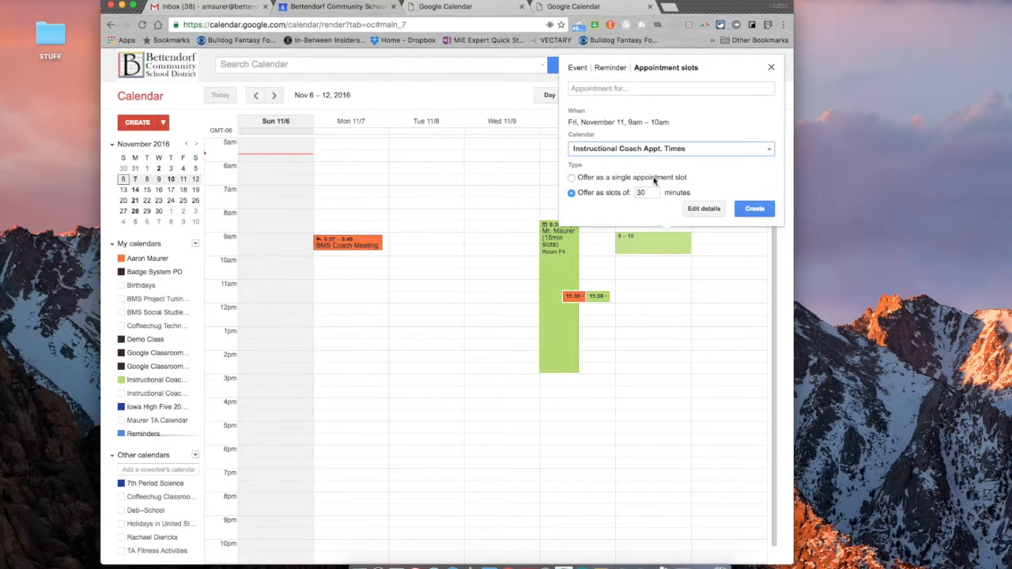
click(572, 178)
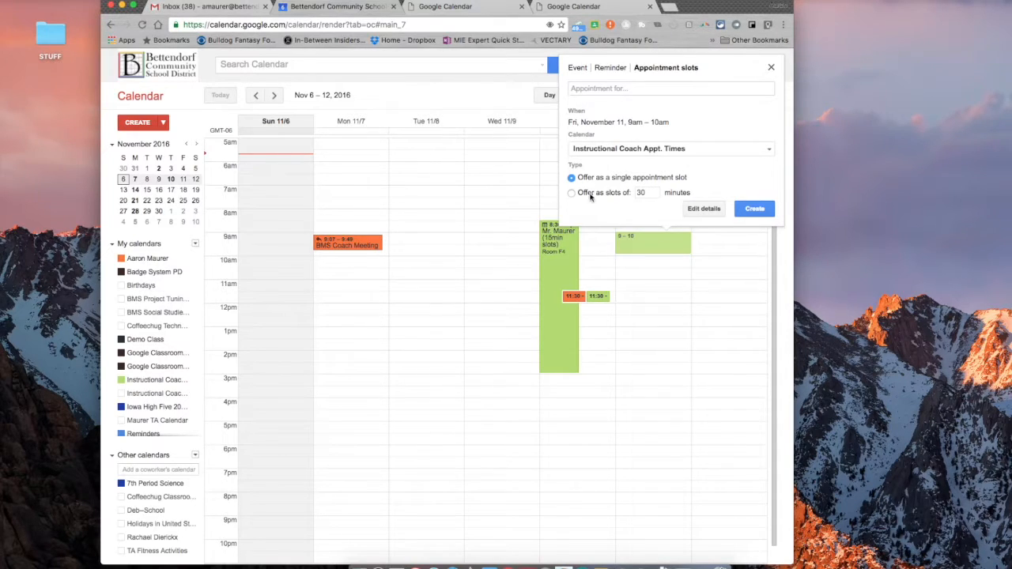
click(573, 193)
click(649, 193)
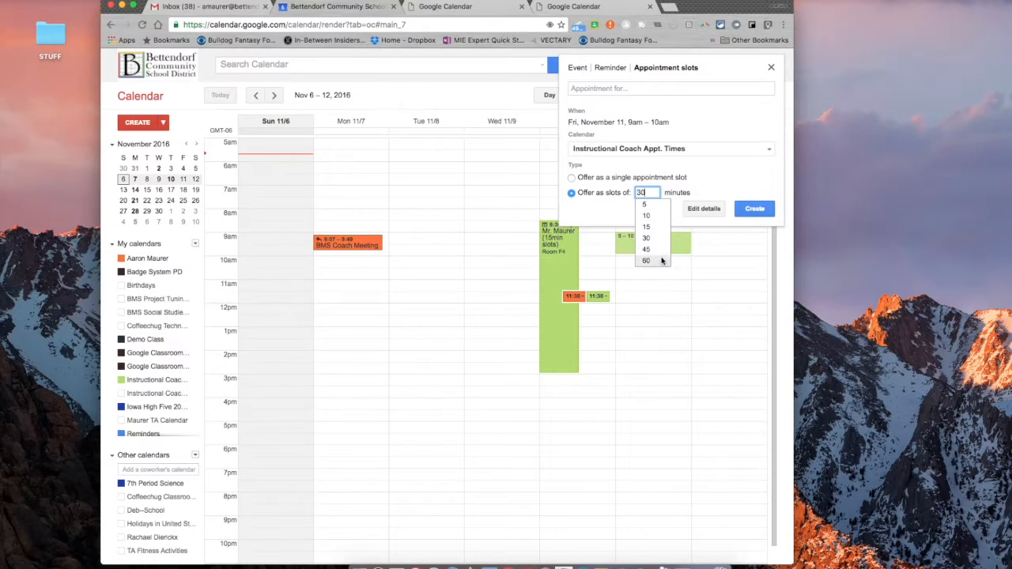
click(715, 185)
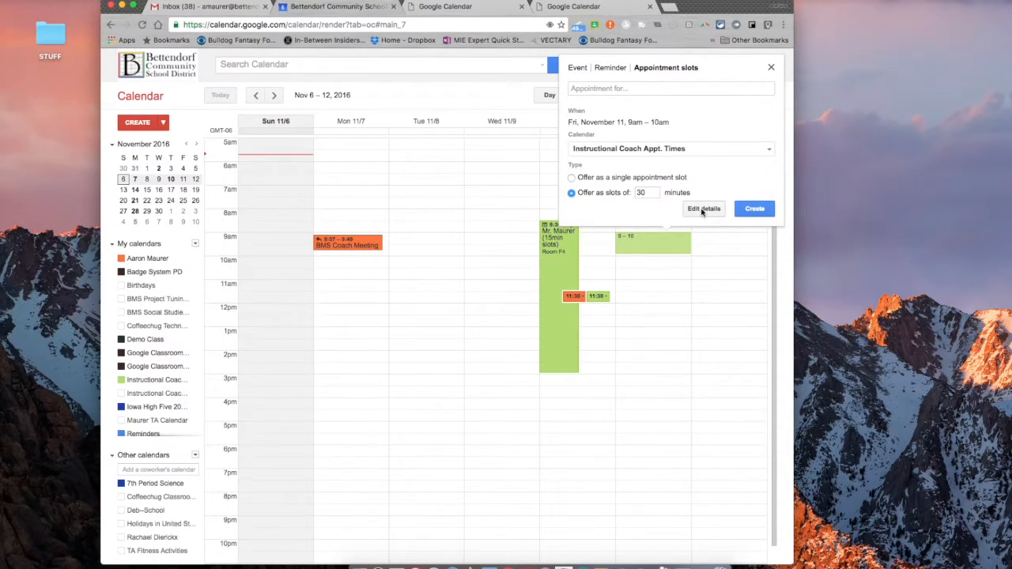
- Open the new block's full details, title it "Coffee Break" and choose 10:00am as its end time
click(703, 210)
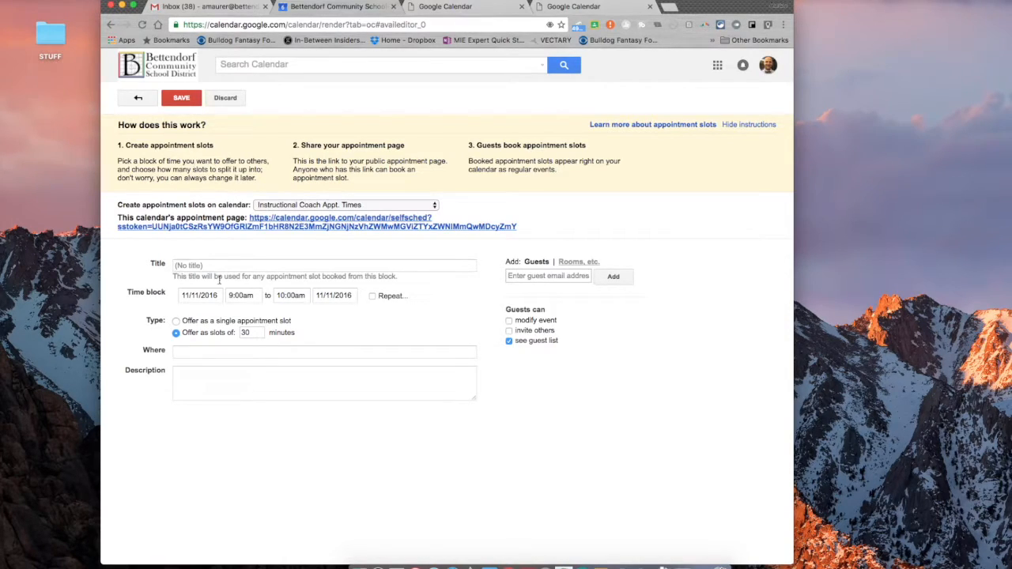
click(207, 265)
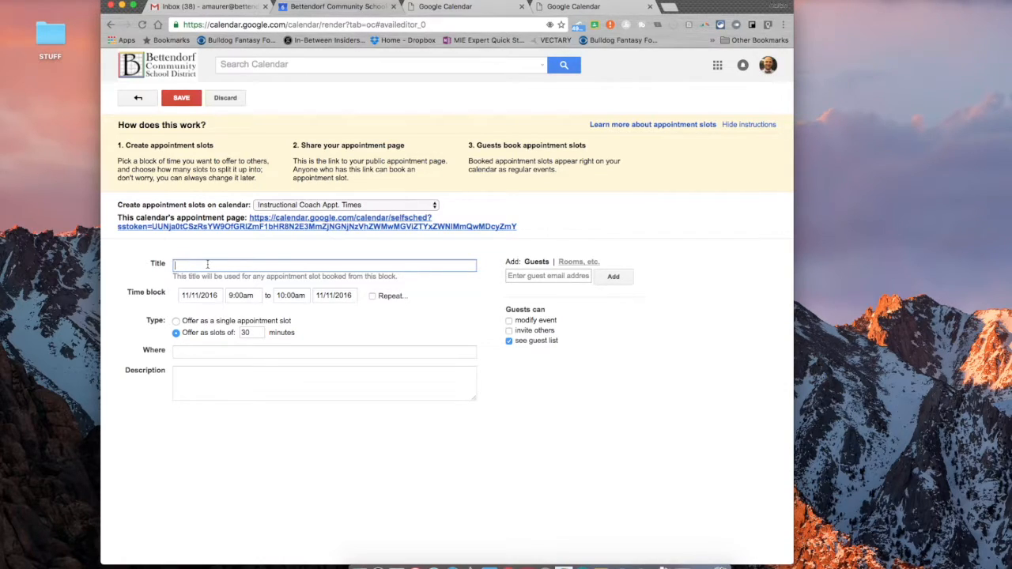
text(Coffee Break)
click(291, 297)
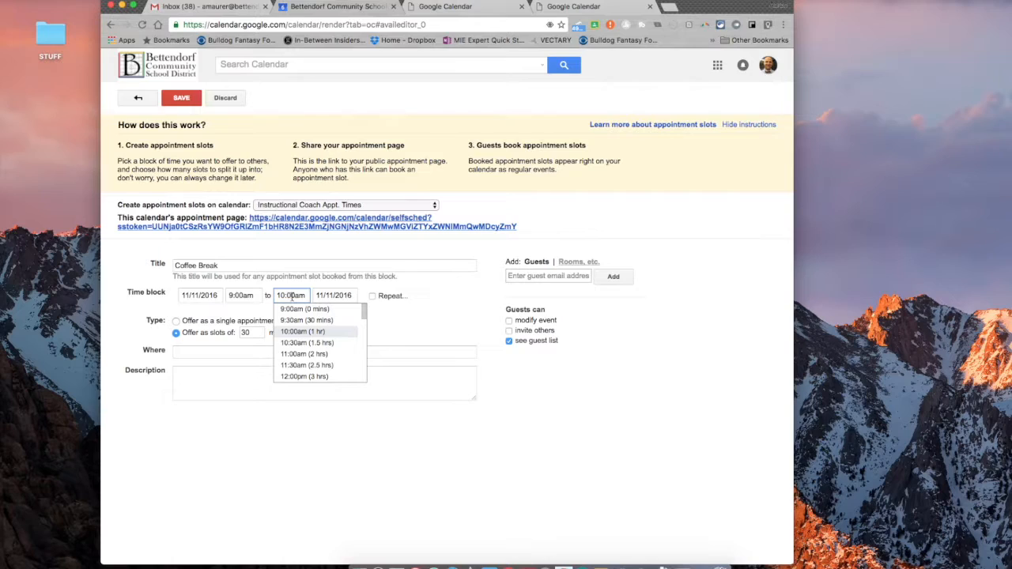
click(295, 335)
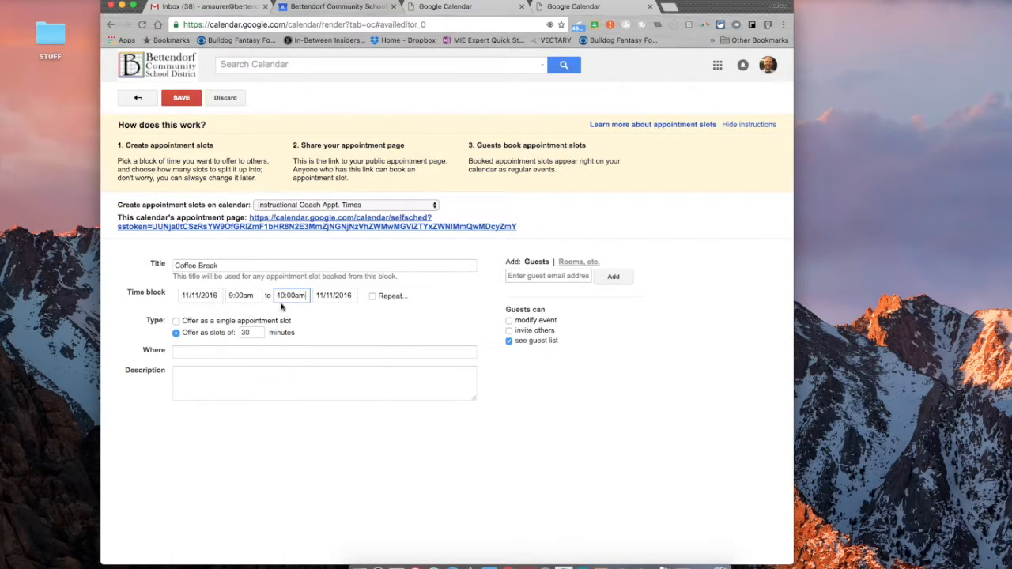
- Offer the Coffee Break block as slots of 15 minutes and set its location to F4
click(252, 332)
click(265, 366)
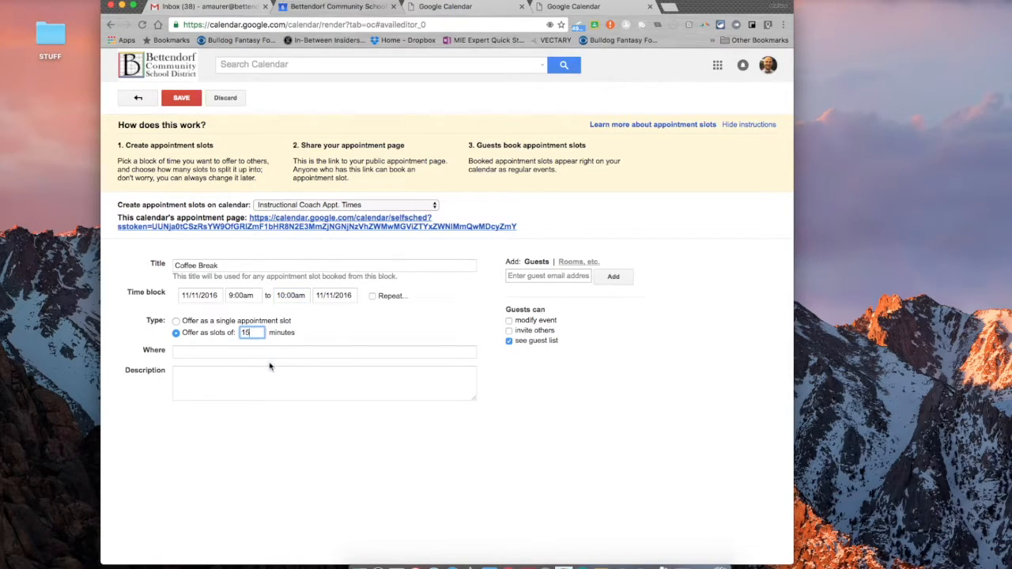
click(322, 352)
text(F4)
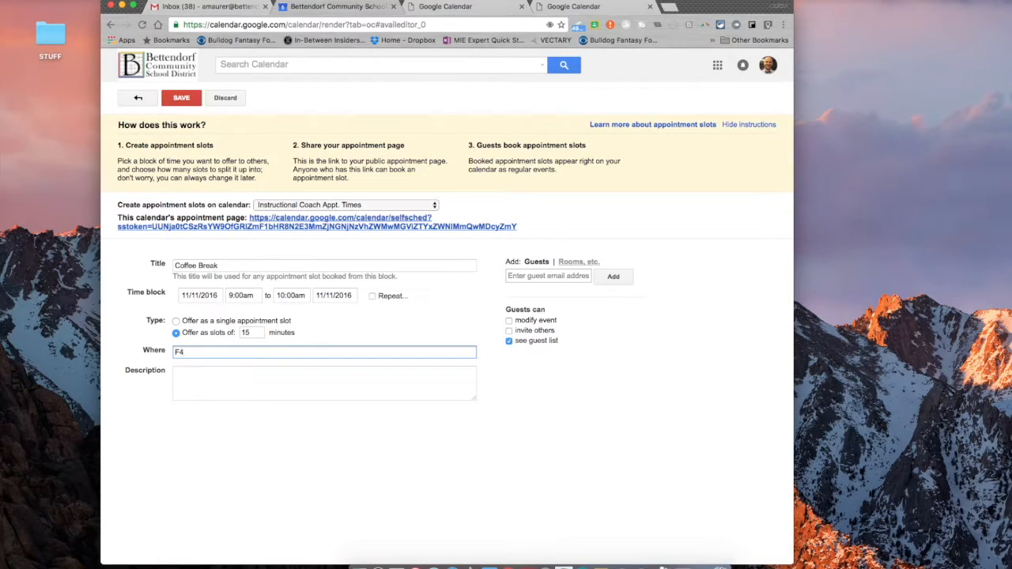
- Enter the description "Teachers stop down and have a cup of coffee on me! Free and delicious."
click(339, 384)
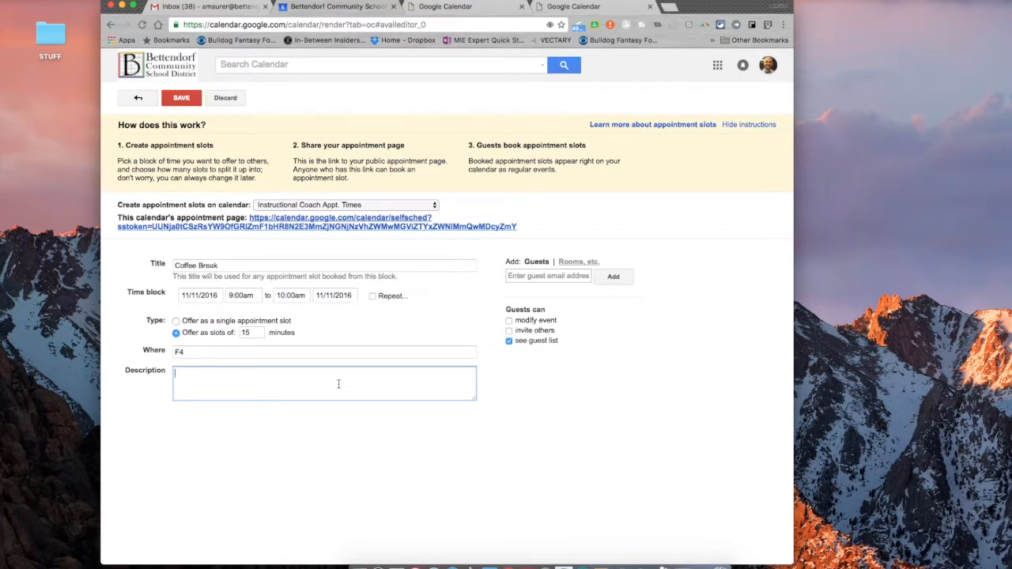
text(Teachers stop down and have a cup of coffee on me)
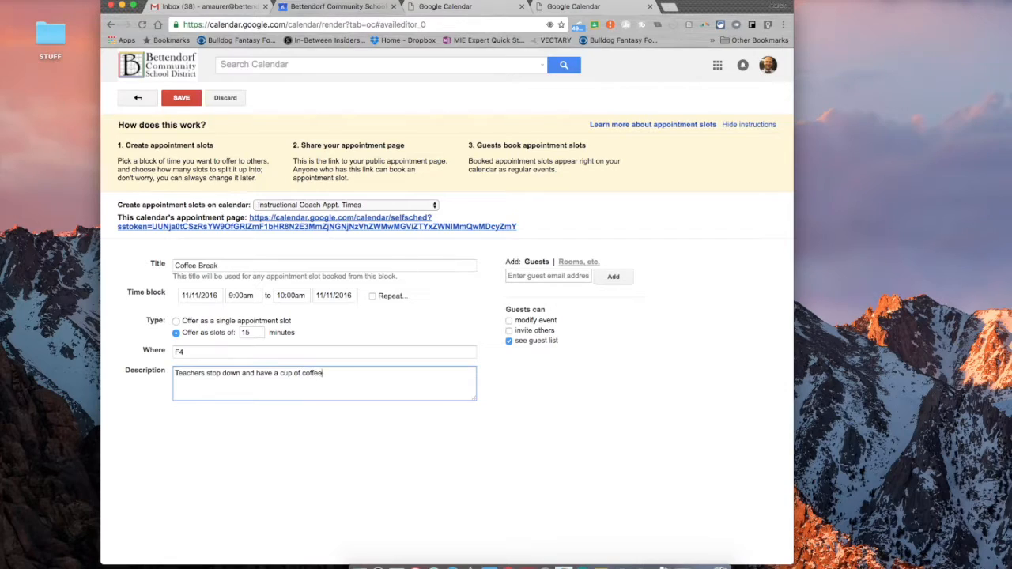
key(BackSpace)
key(BackSpace)
key(BackSpace)
key(BackSpace)
text(on me! Free and delicious.)
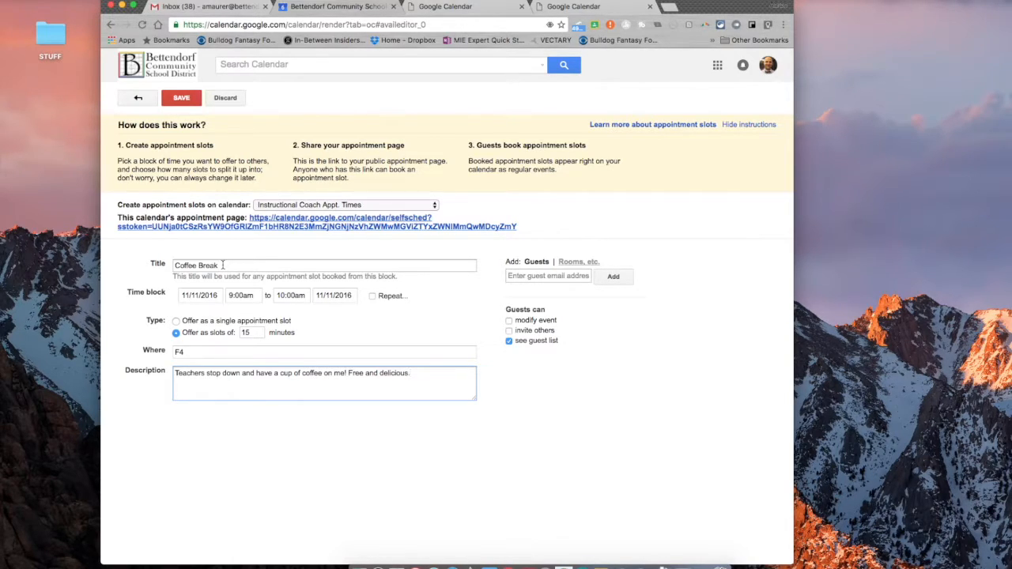
click(251, 334)
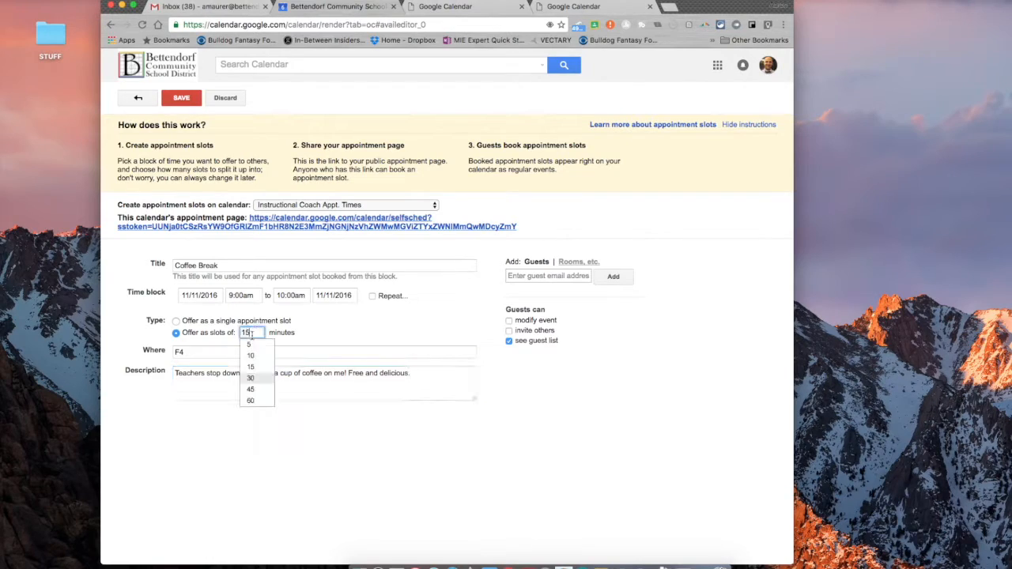
click(338, 334)
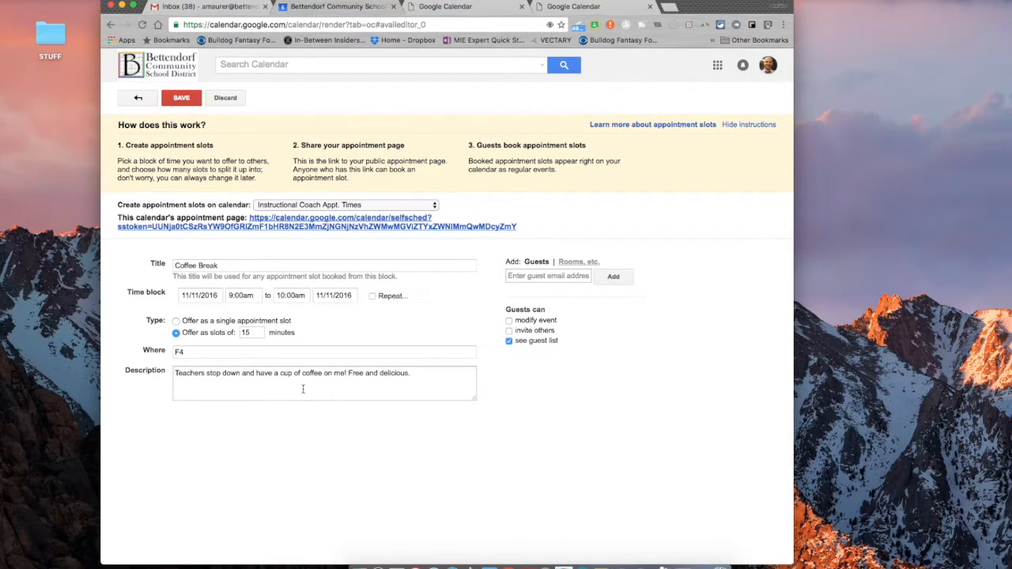
click(322, 207)
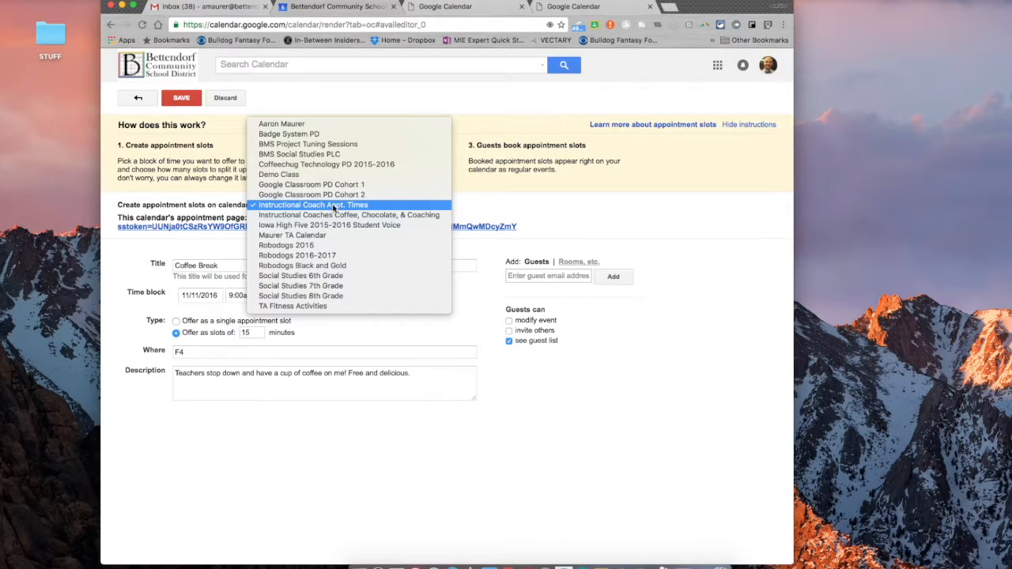
click(334, 208)
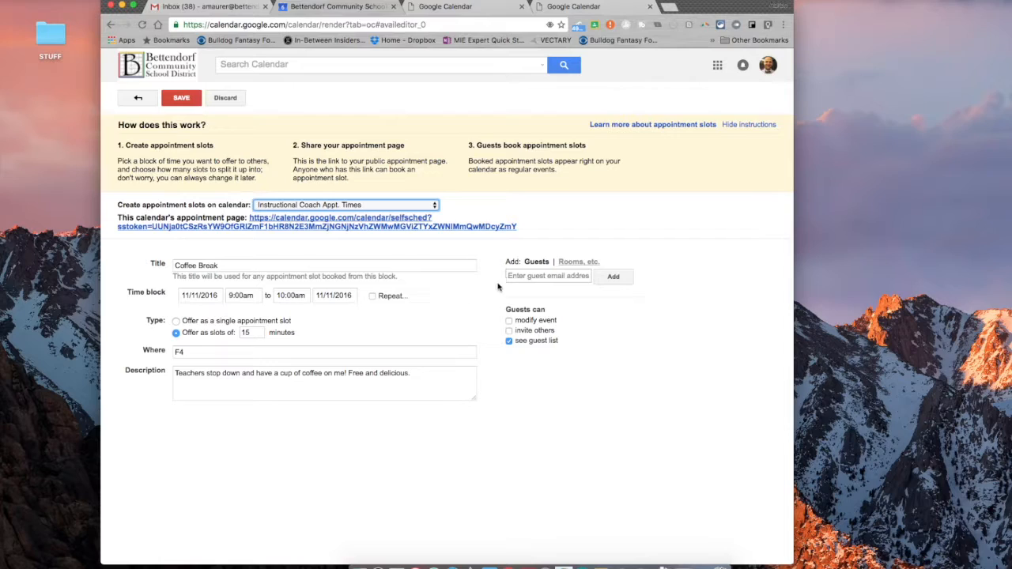
- Allow guests to invite others and save the Coffee Break block with its 15-minute slots
click(623, 333)
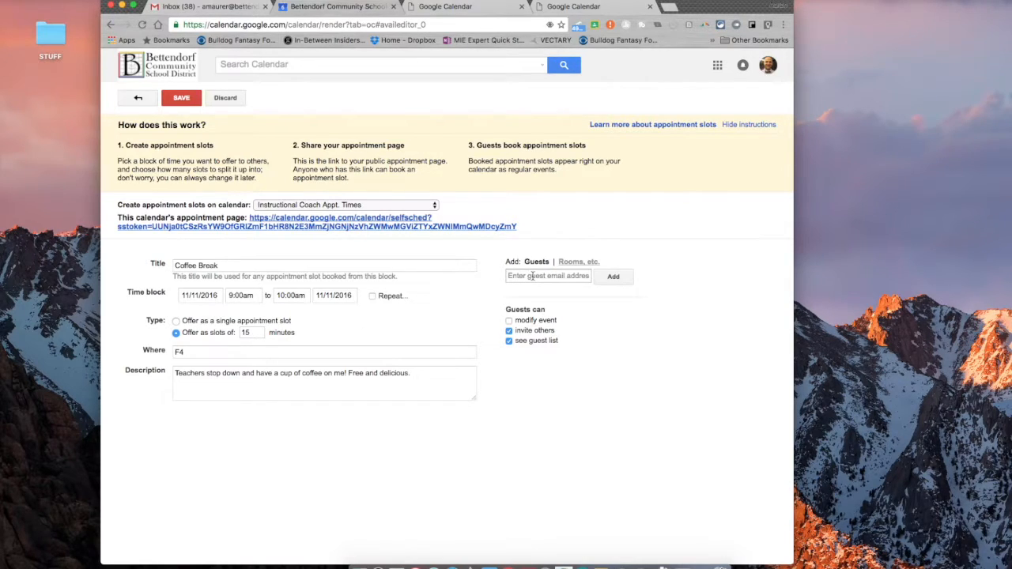
click(176, 320)
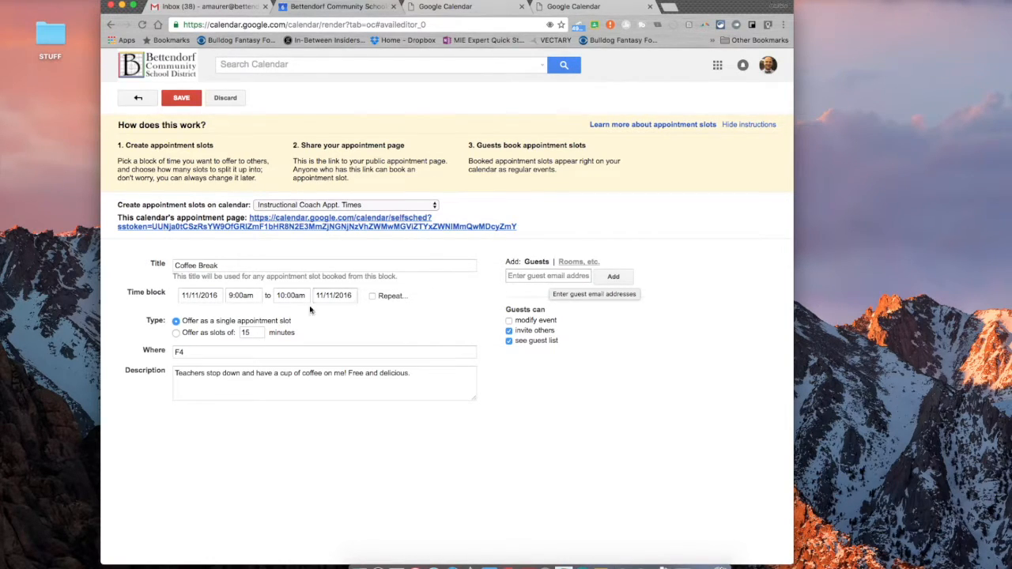
click(175, 332)
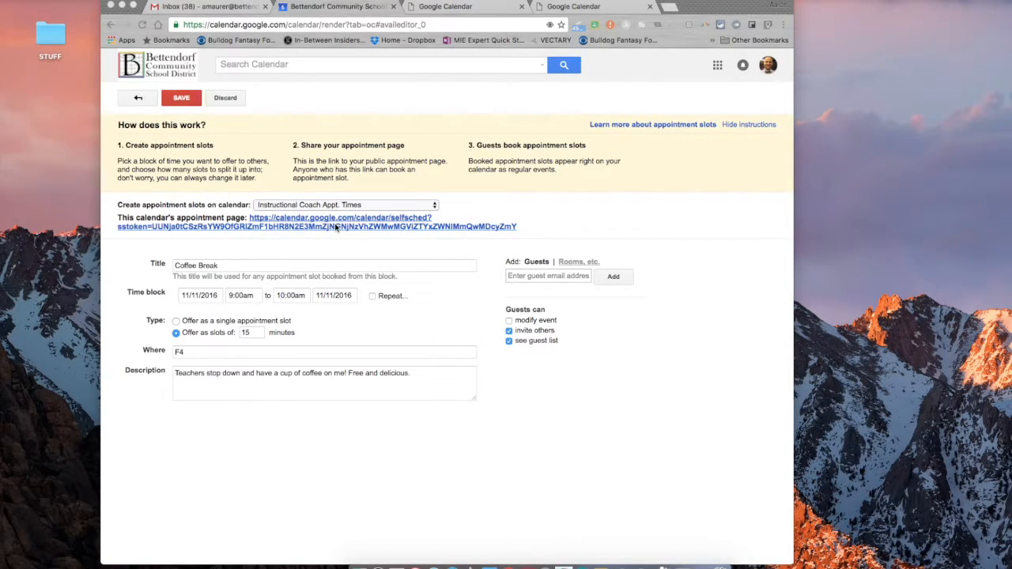
click(186, 102)
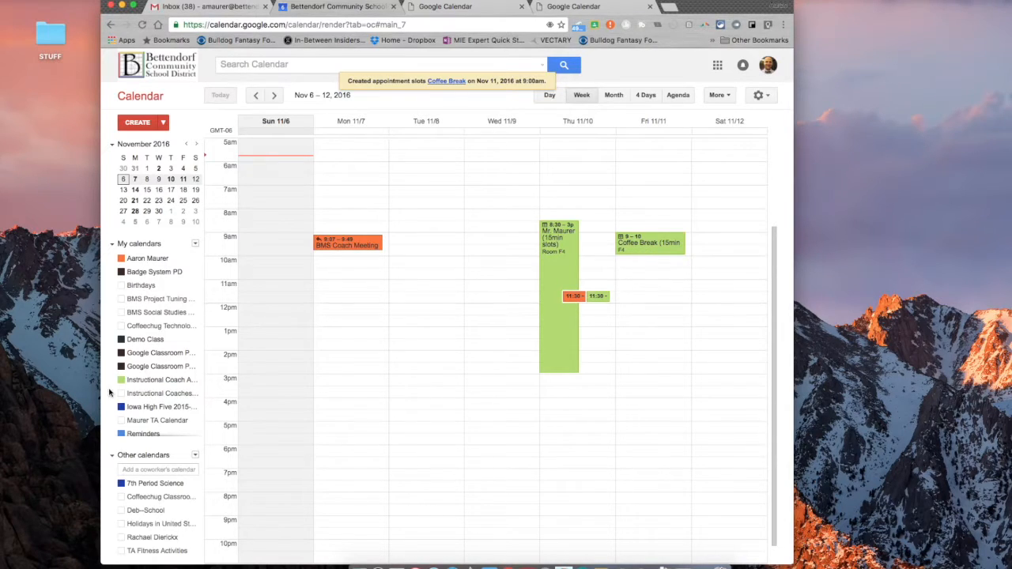
click(186, 380)
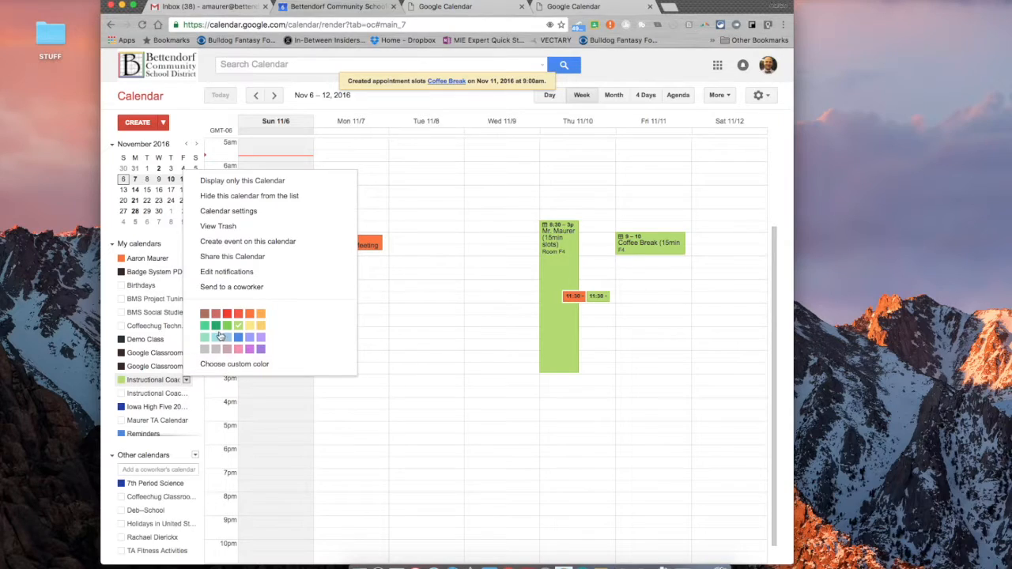
click(670, 288)
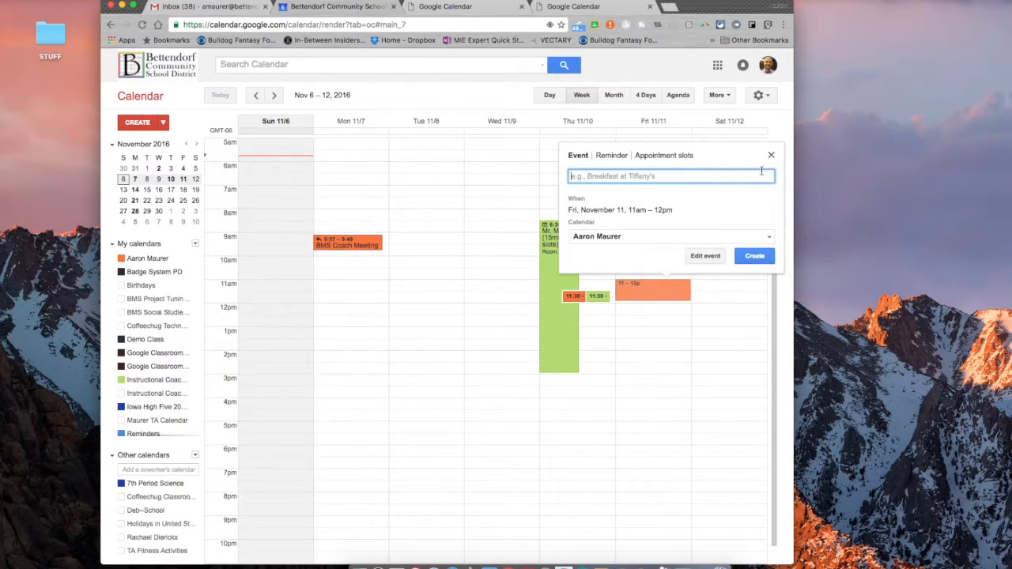
click(770, 158)
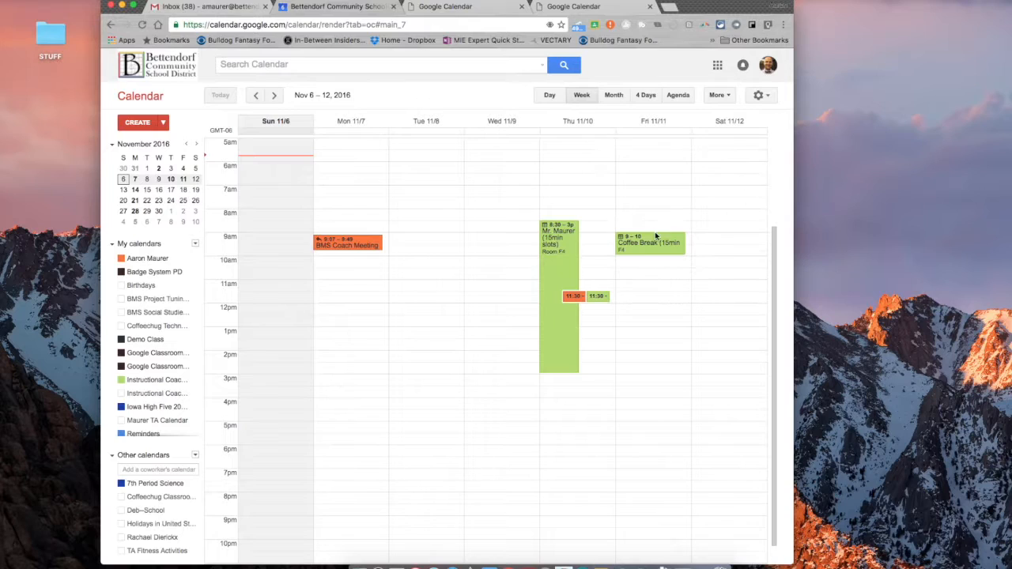
- Open the saved Coffee Break block and view its bookable slots on the calendar's public appointment page
click(632, 245)
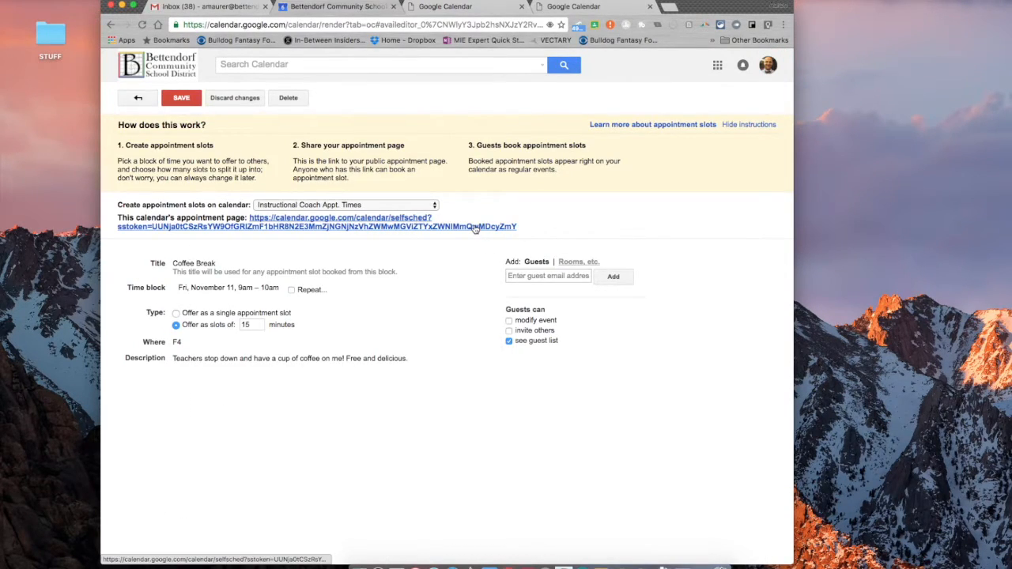
click(327, 228)
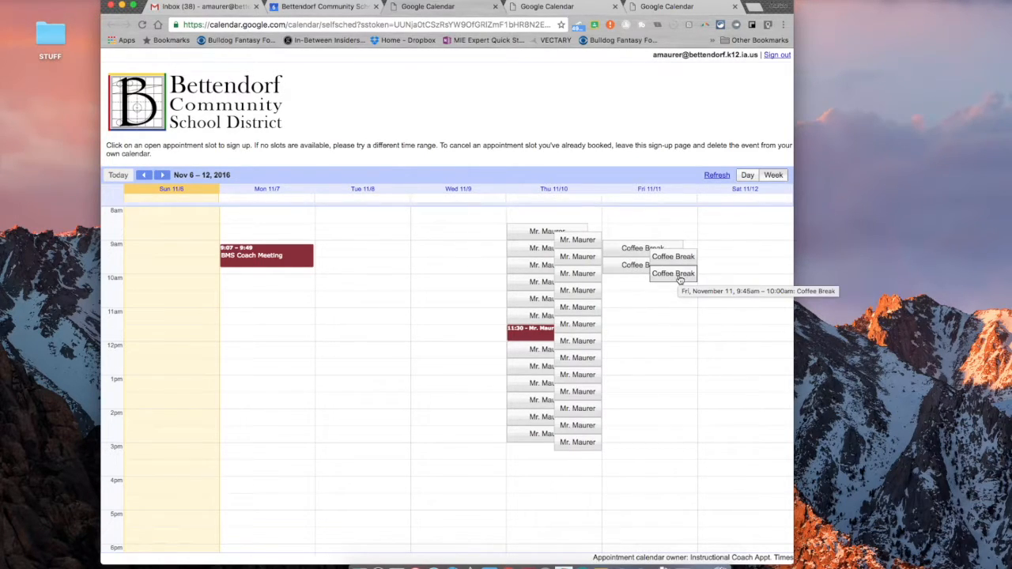
- Switch the public appointment page to a single-day display and go to Friday, November 11
click(748, 174)
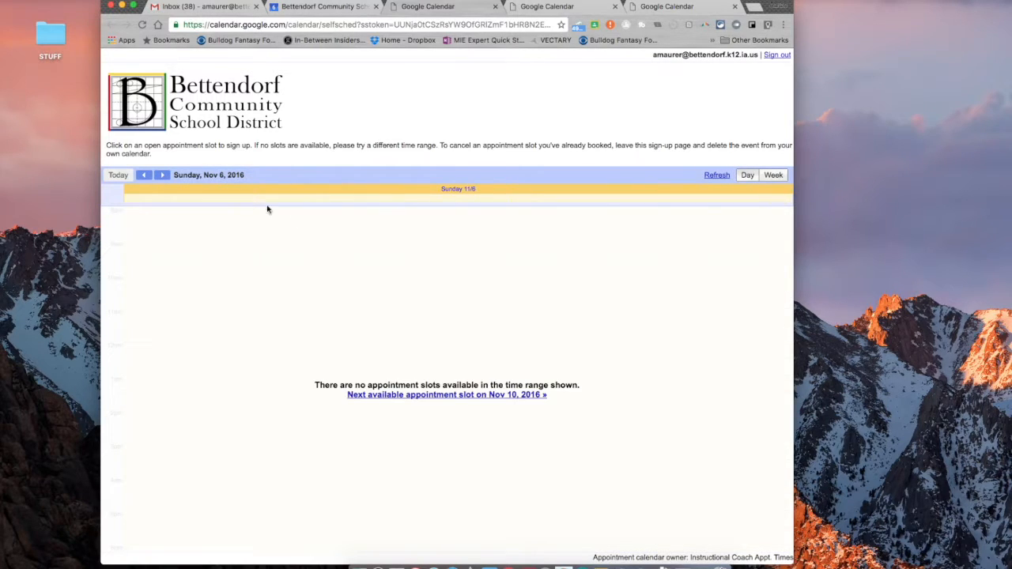
click(161, 174)
click(160, 175)
click(160, 175)
click(161, 175)
click(161, 175)
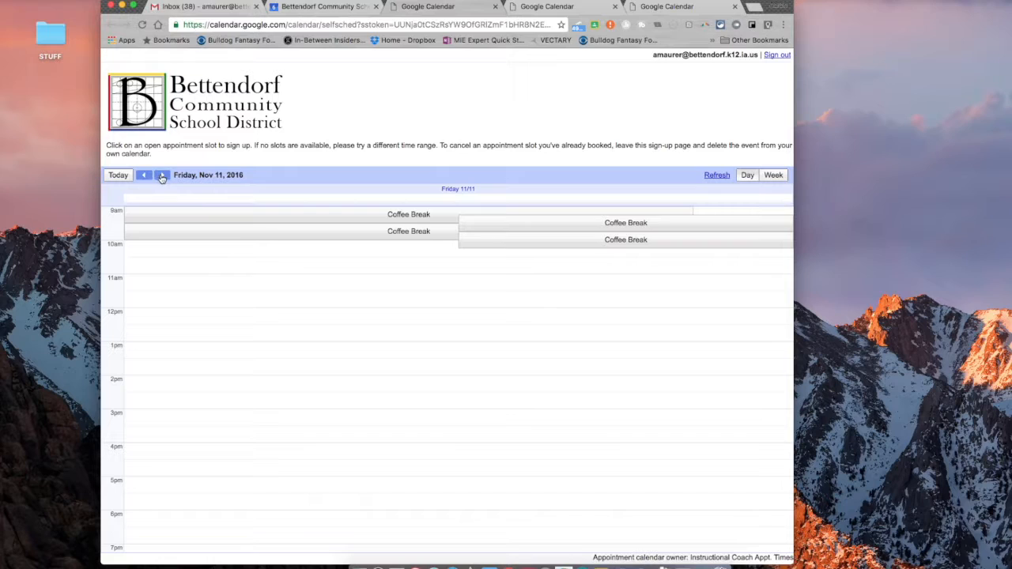
- Book the 9:00am – 9:15am Coffee Break slot on Friday, November 11, and save the resulting calendar event
click(427, 215)
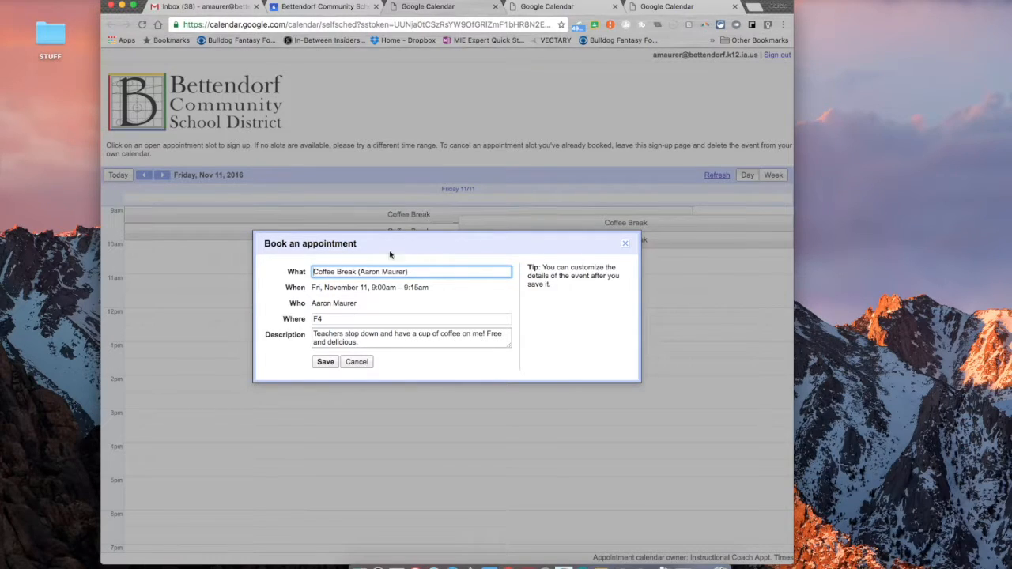
click(326, 362)
click(434, 322)
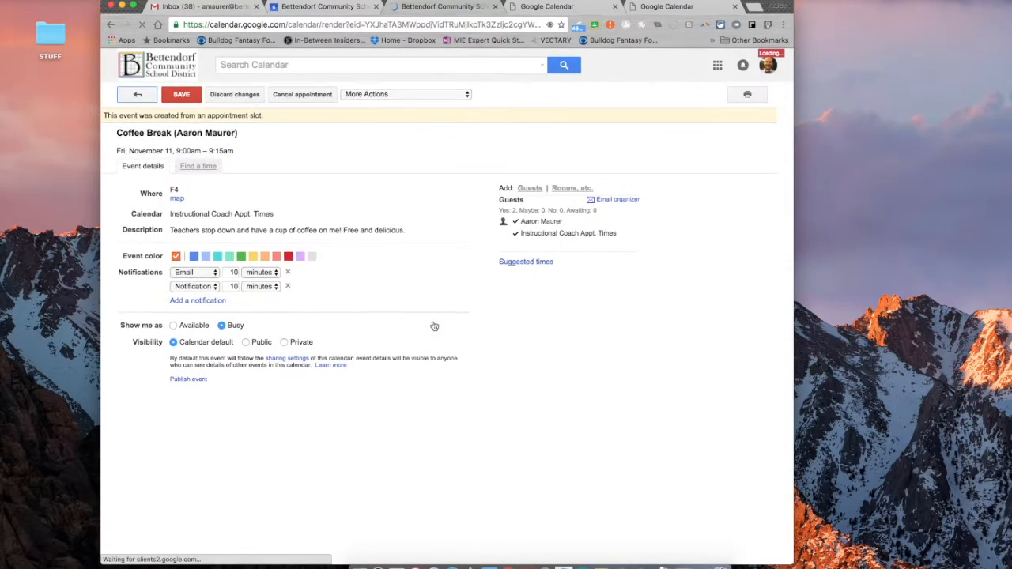
click(181, 94)
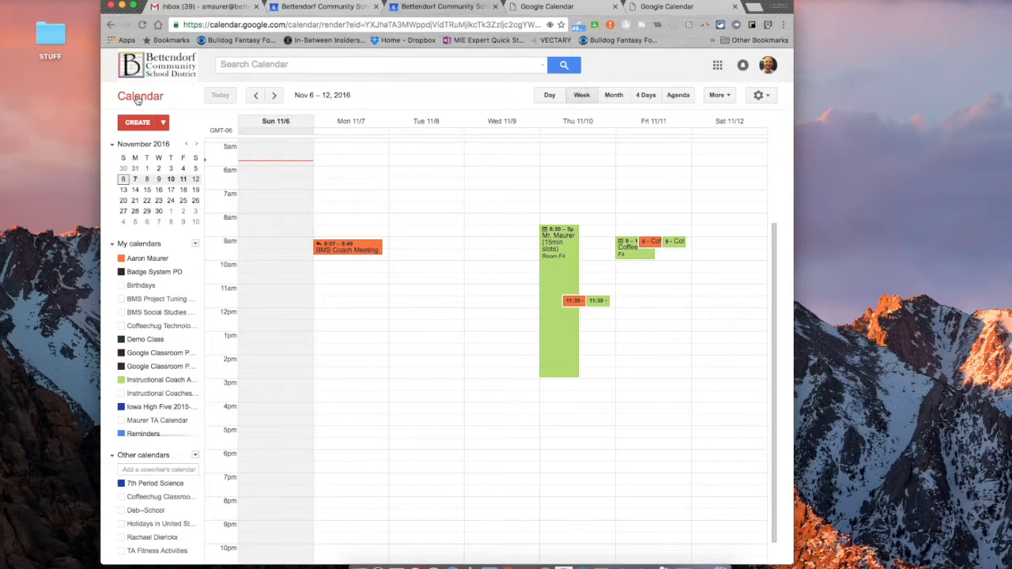
- View the details of the booked Coffee Break event, and open its invitation e-mail in Gmail
click(653, 243)
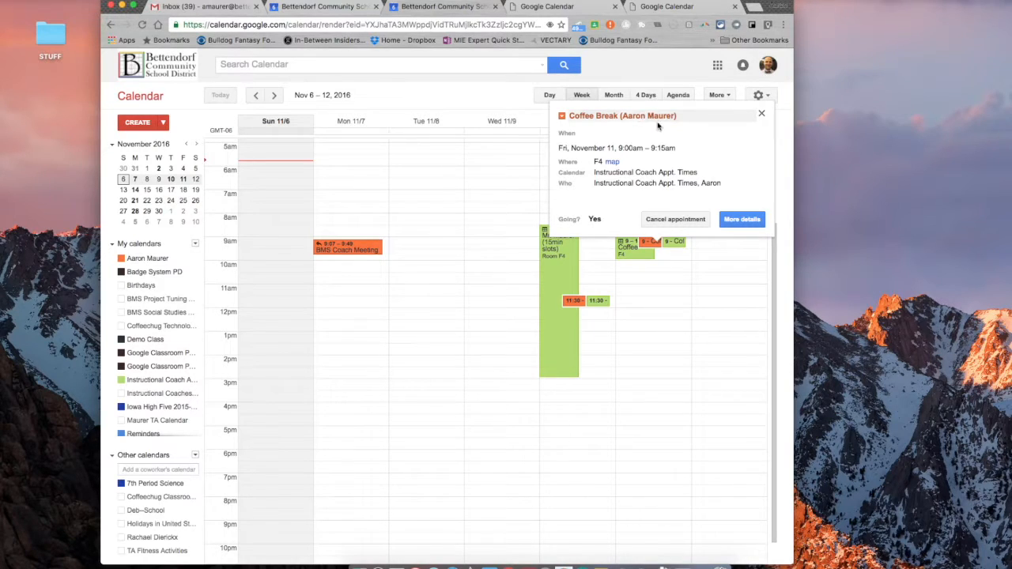
click(213, 8)
click(309, 125)
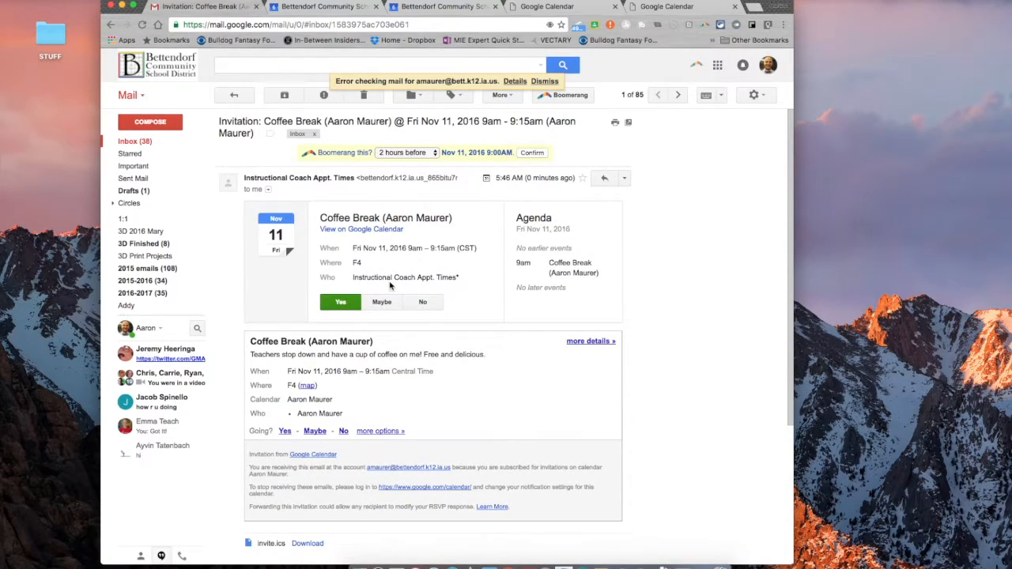
- Return to the week calendar and inspect the booked Coffee Break entries on Friday, dismissing the stray new-event form
click(330, 8)
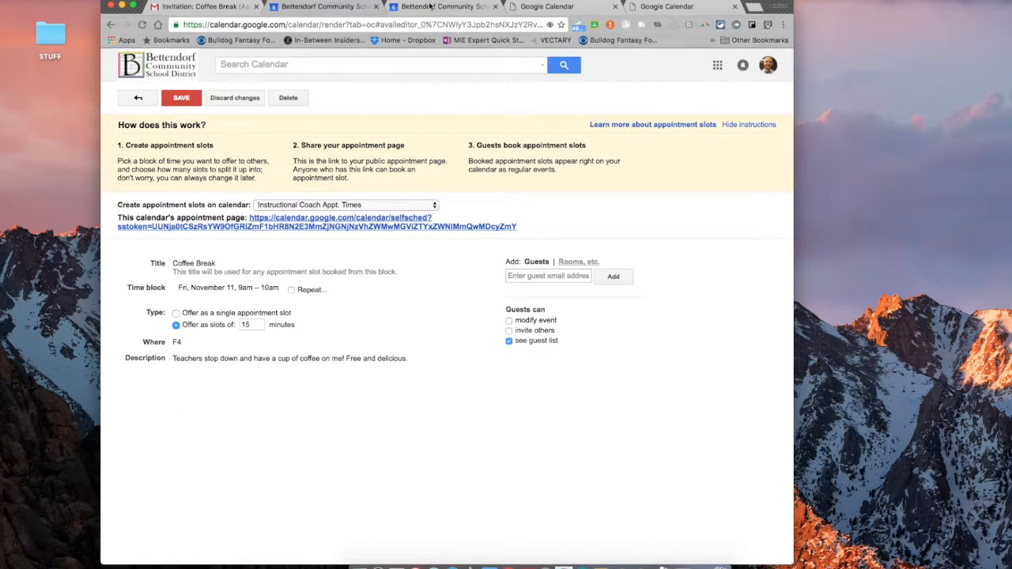
click(474, 6)
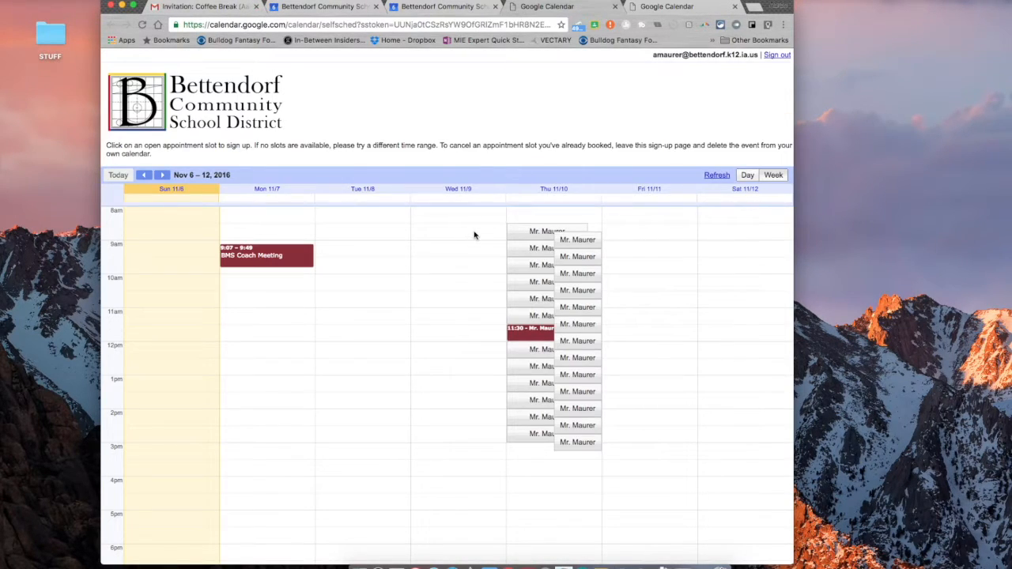
click(538, 6)
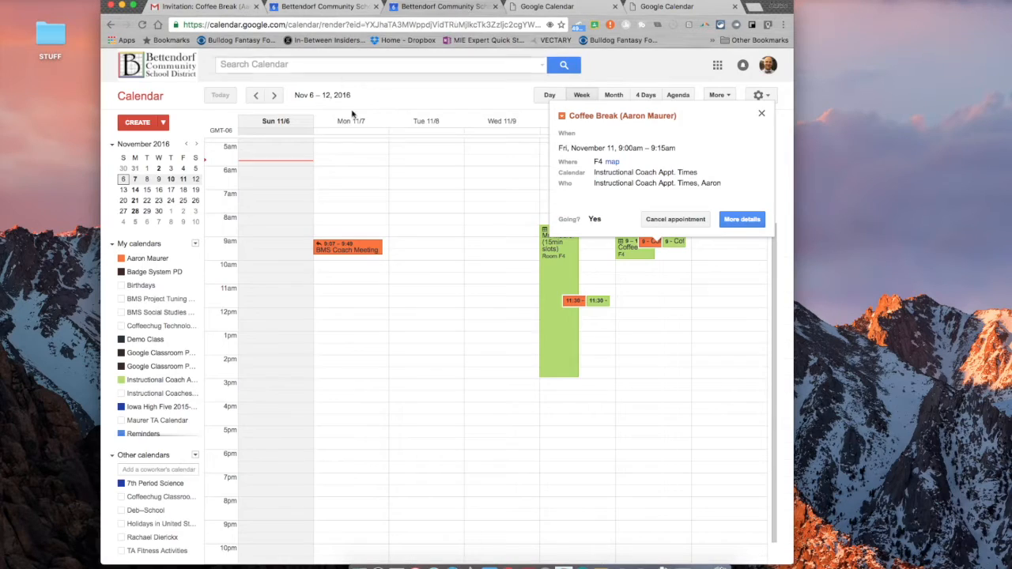
click(442, 336)
click(441, 335)
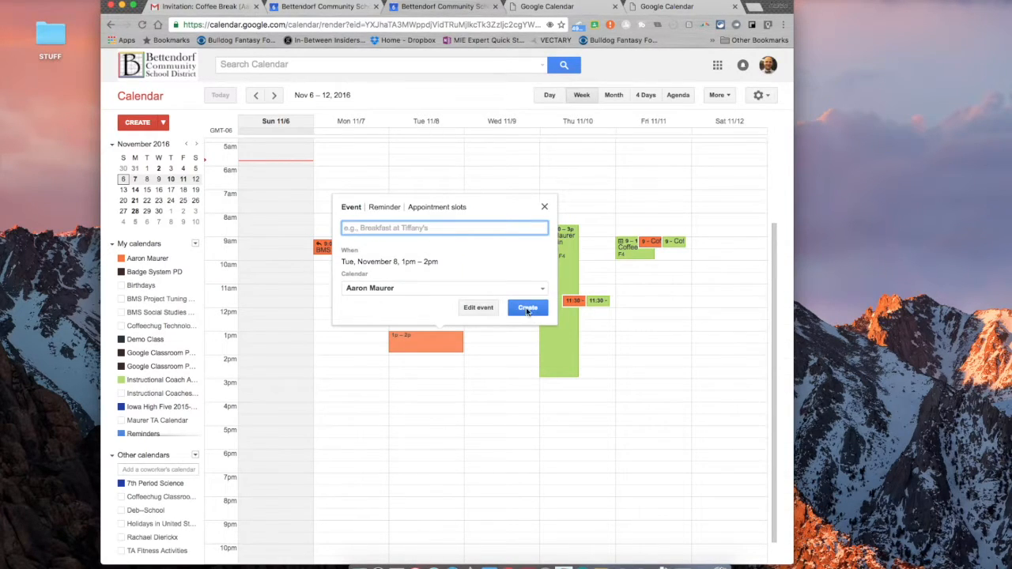
click(545, 207)
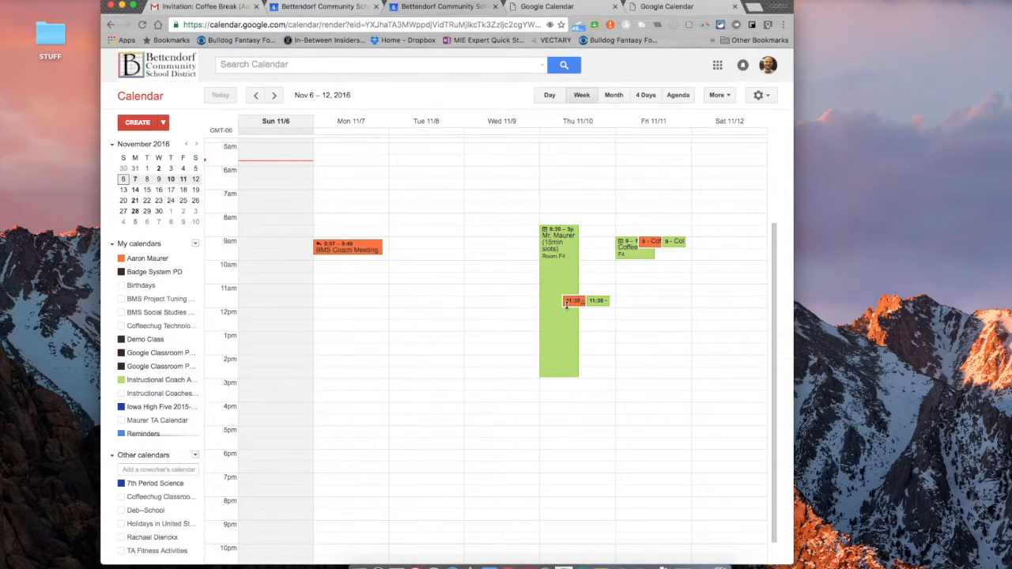
click(677, 243)
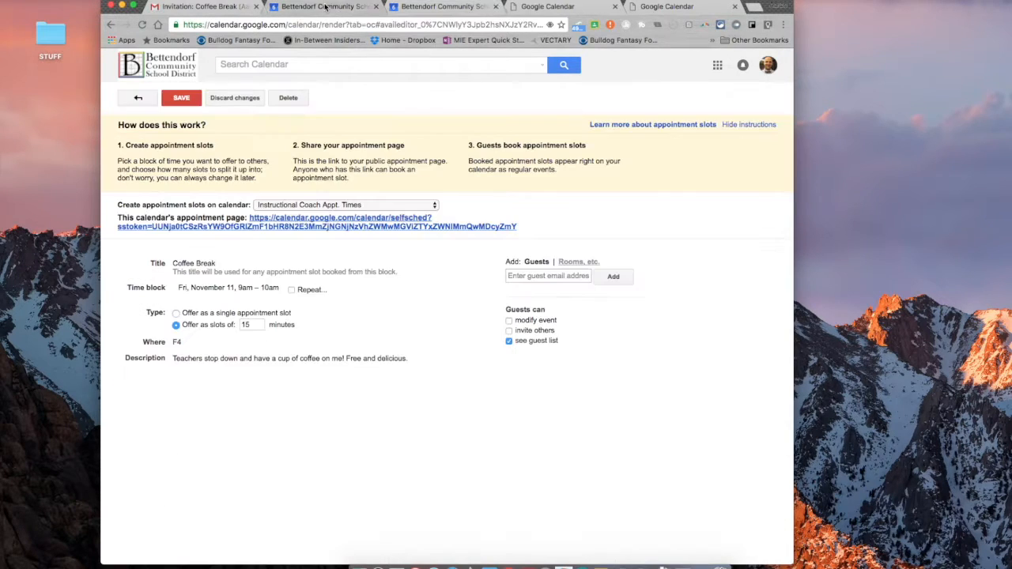
- Copy the full public appointment page link from the Coffee Break block's settings
drag(522, 227, 249, 219)
right_click(292, 222)
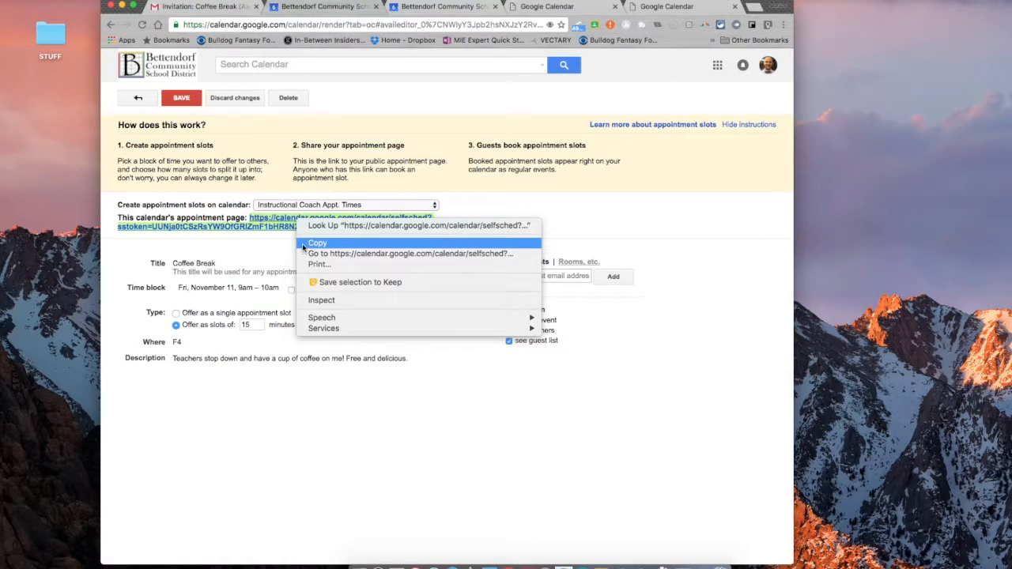
click(301, 244)
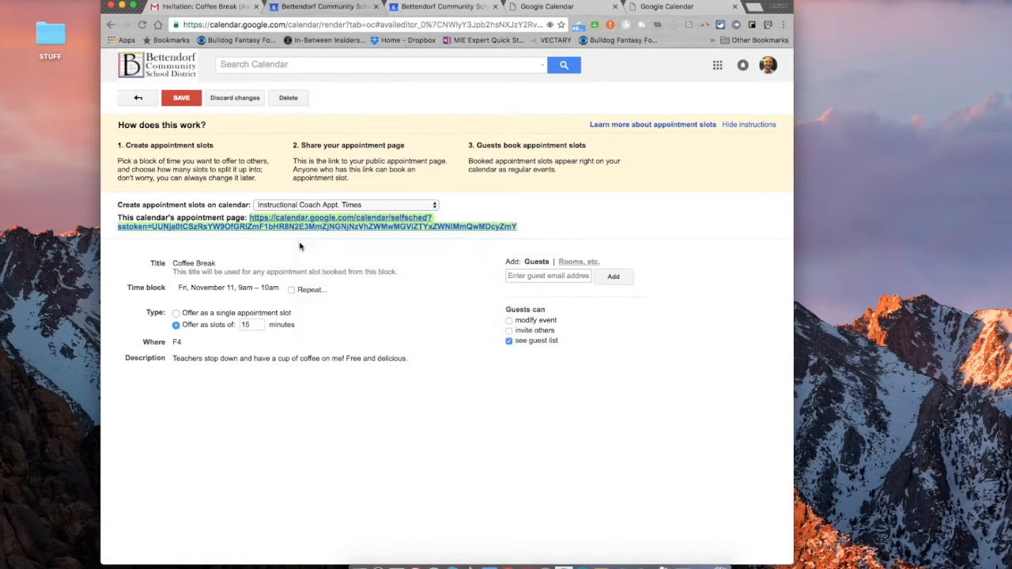
- Open Google Classroom from the calendar and go to the About page of the Robodogs 2016-2017 class
click(425, 6)
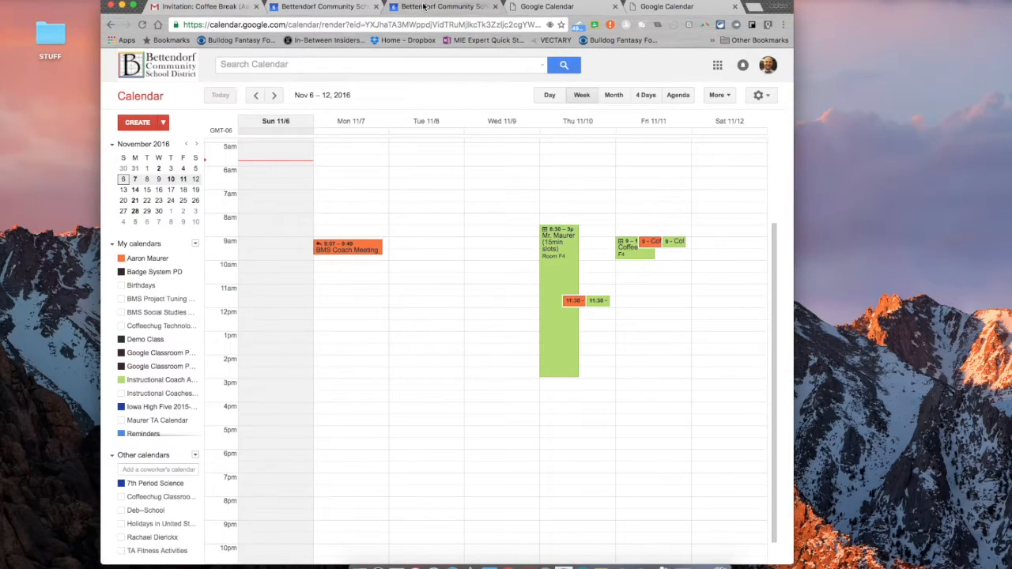
click(718, 64)
click(690, 356)
scroll(688, 355, down, 3)
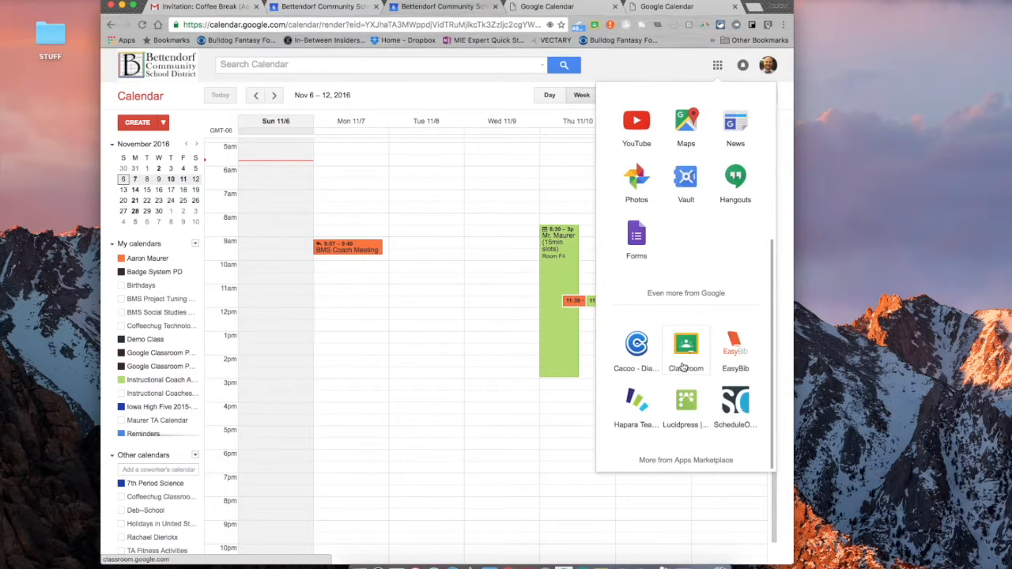
click(685, 360)
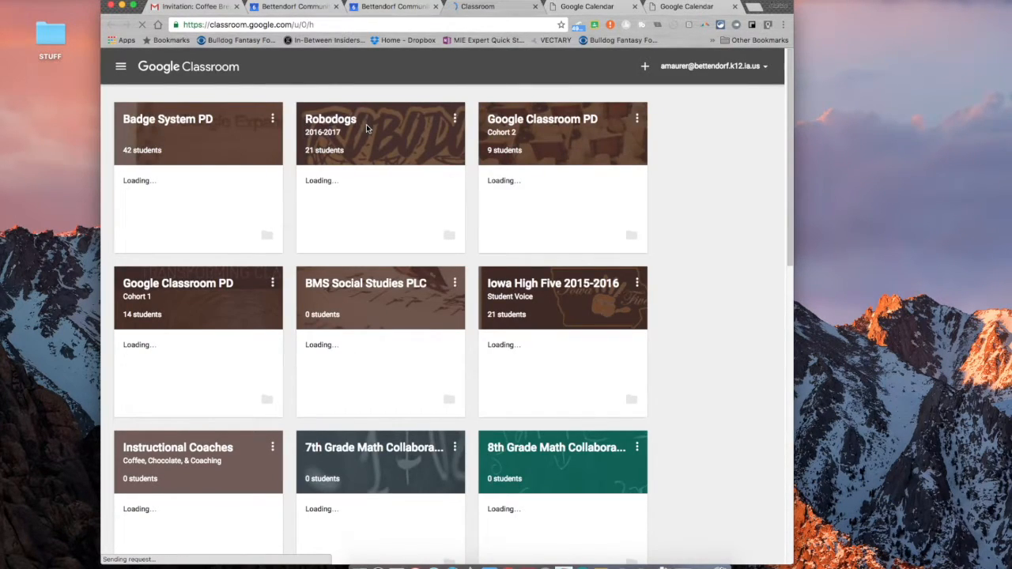
click(367, 128)
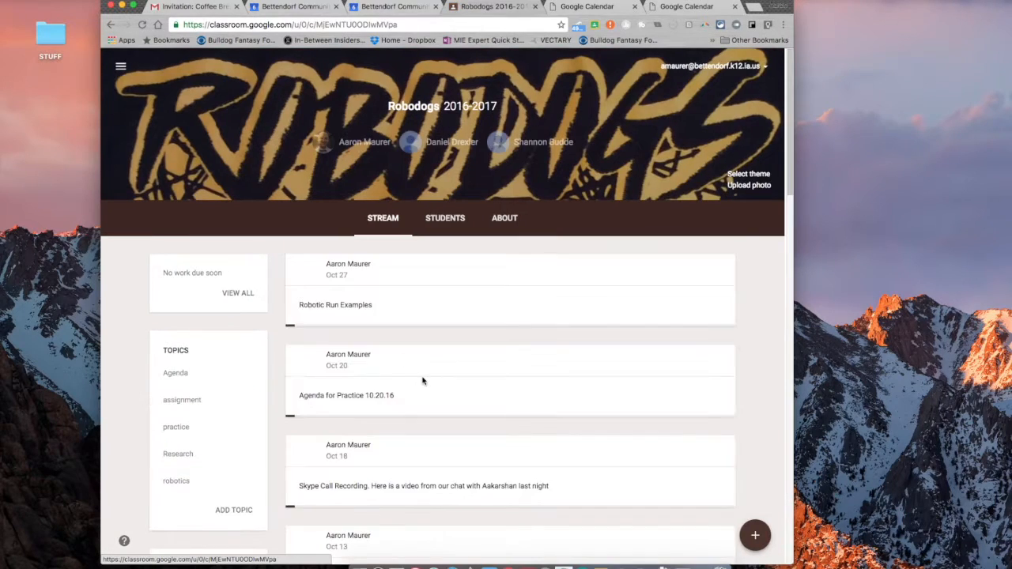
click(507, 219)
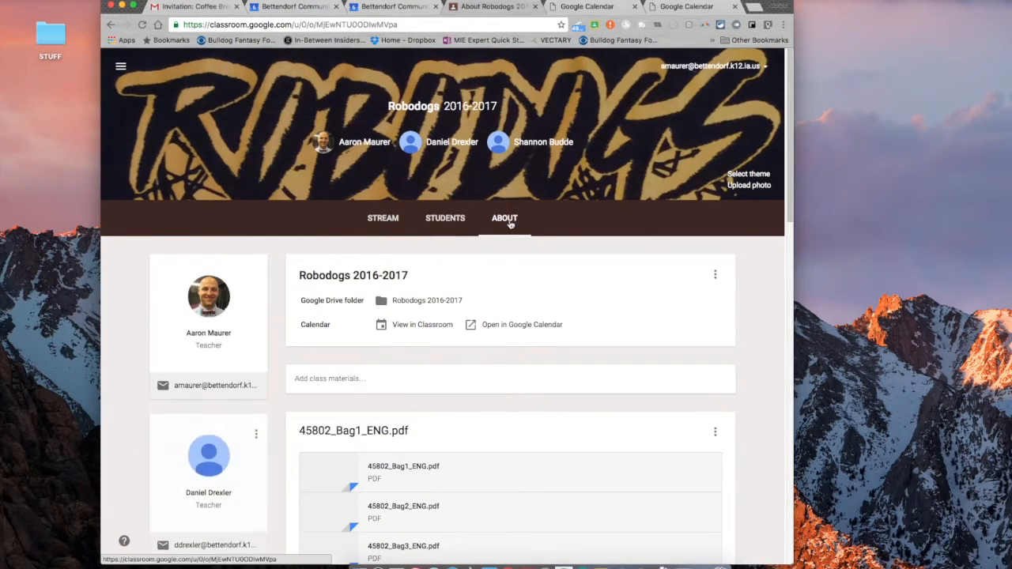
- Start a new class material on the About page titled "Instructional Coach Meeting Calendar"
click(428, 381)
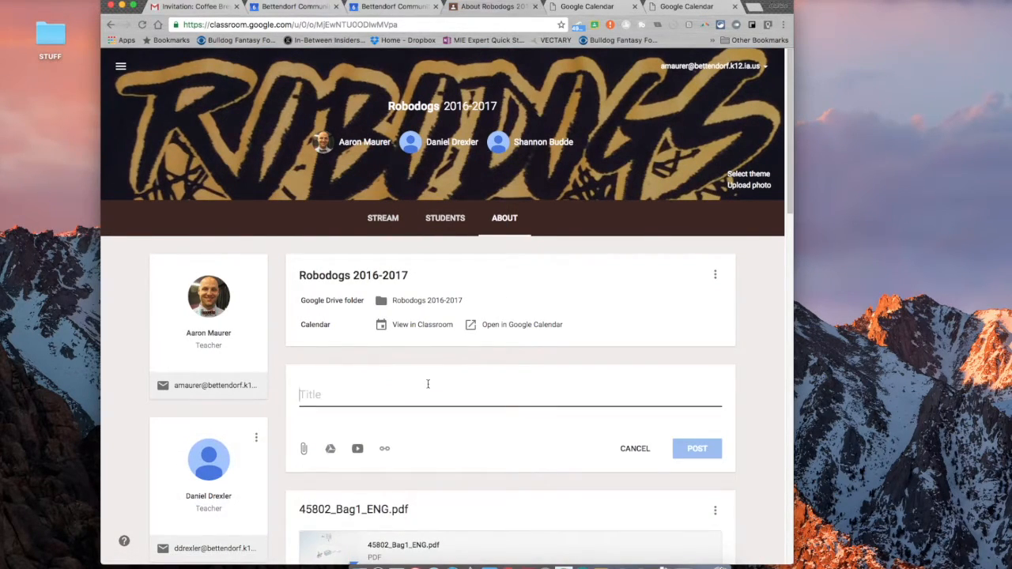
text(Instructional Coach Meet)
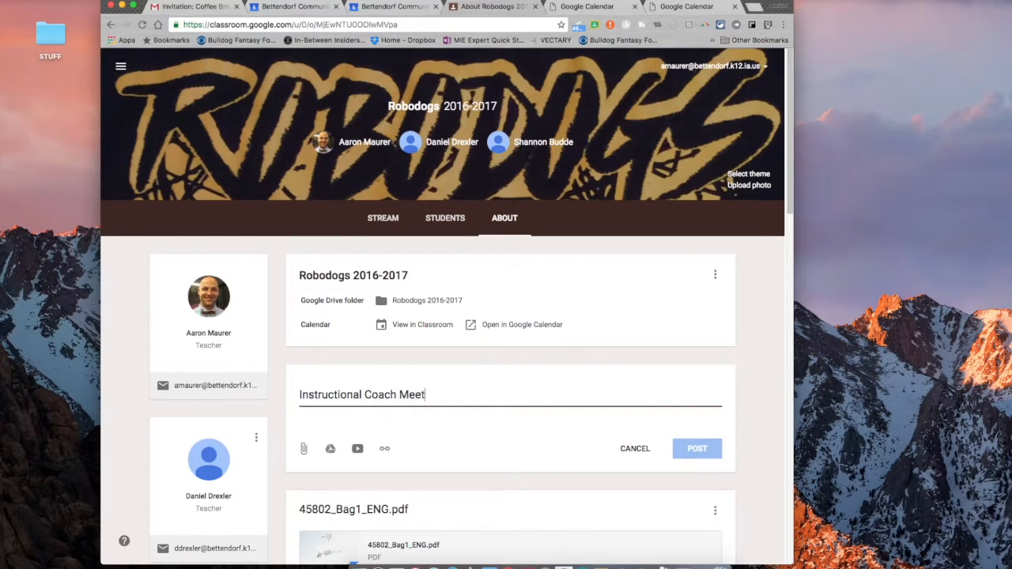
text(ing Calendar)
click(346, 418)
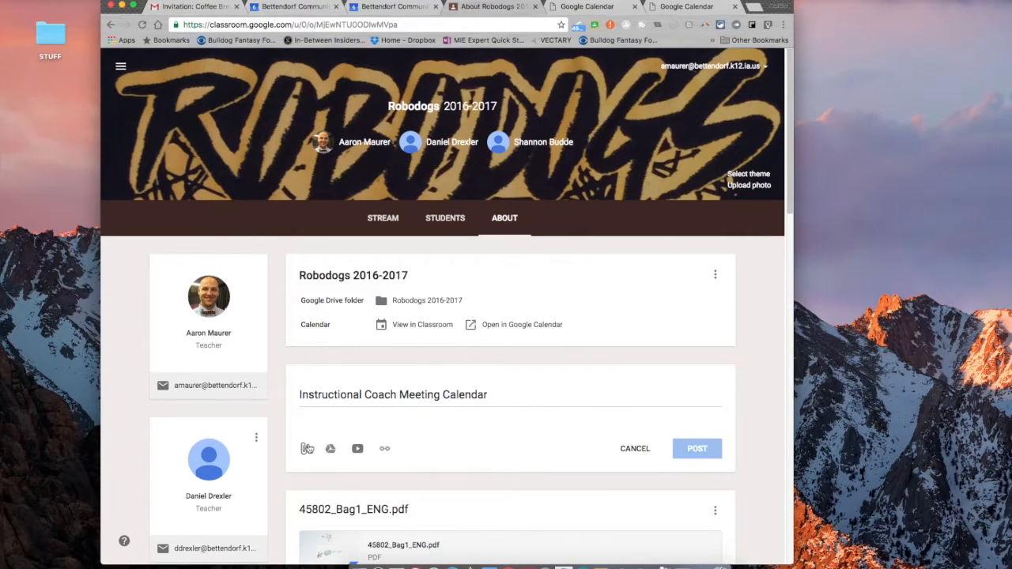
- Attach the copied appointment page address to the class material as a link, cancelling the file upload dialog
click(304, 450)
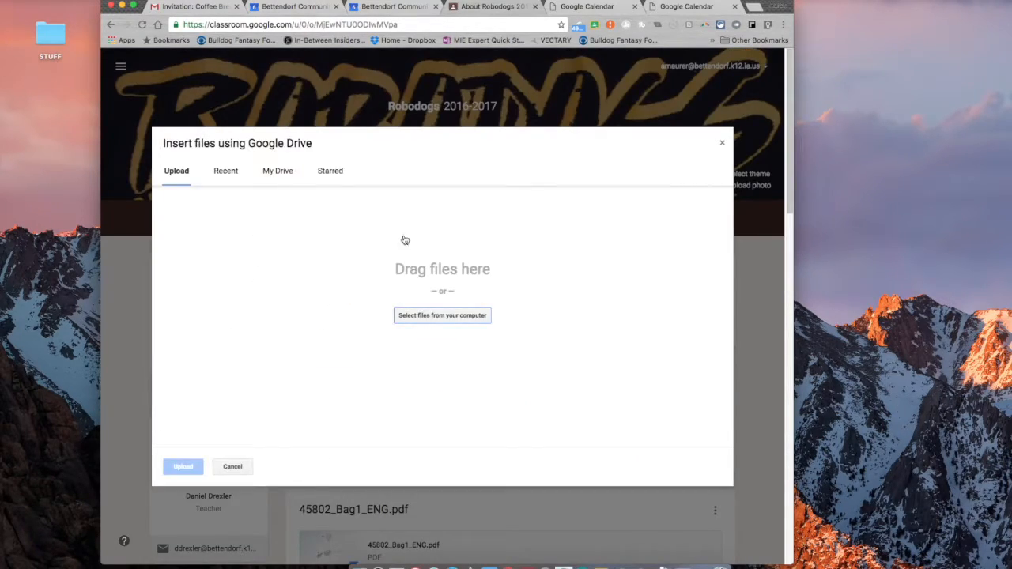
click(721, 142)
click(385, 449)
key(super+v)
click(477, 352)
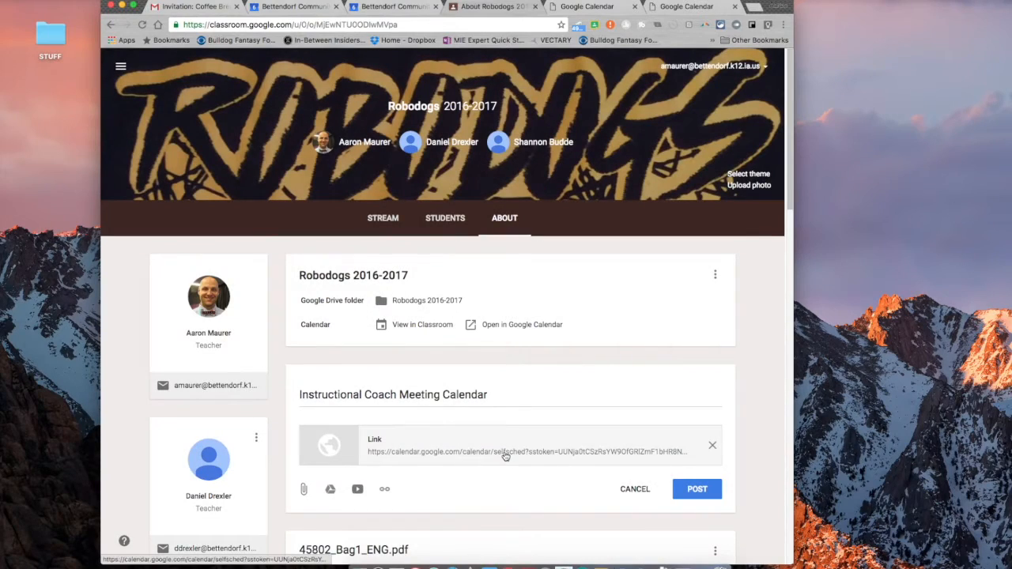
- Open the attached link to check the public sign-up page, then close all the open sign-up page tabs
click(508, 457)
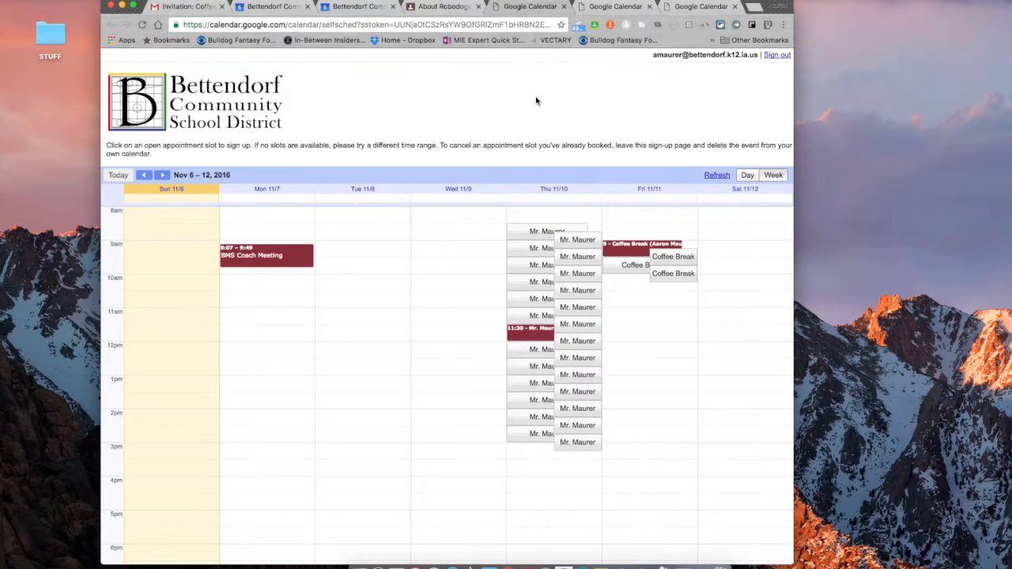
click(565, 7)
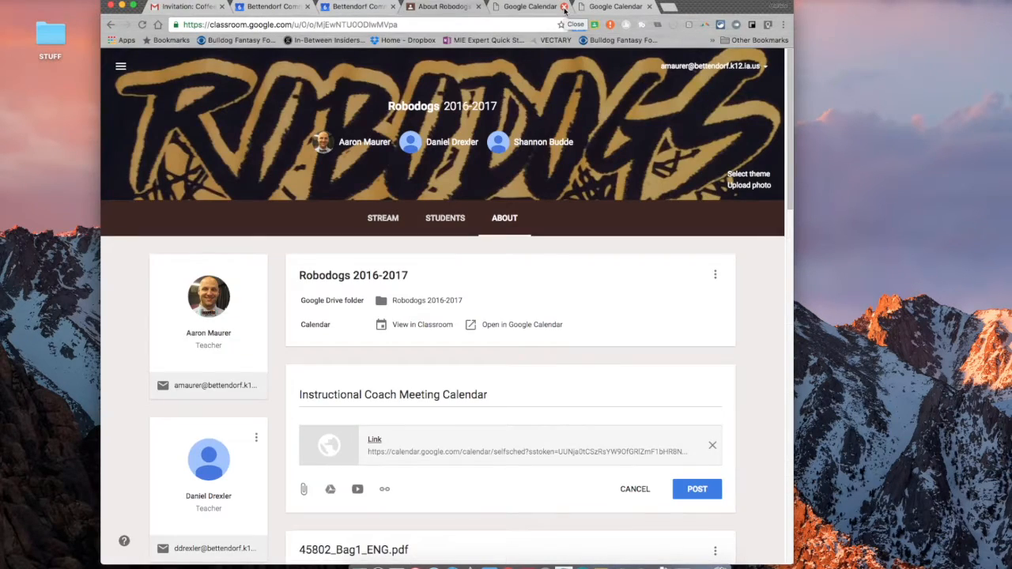
click(565, 8)
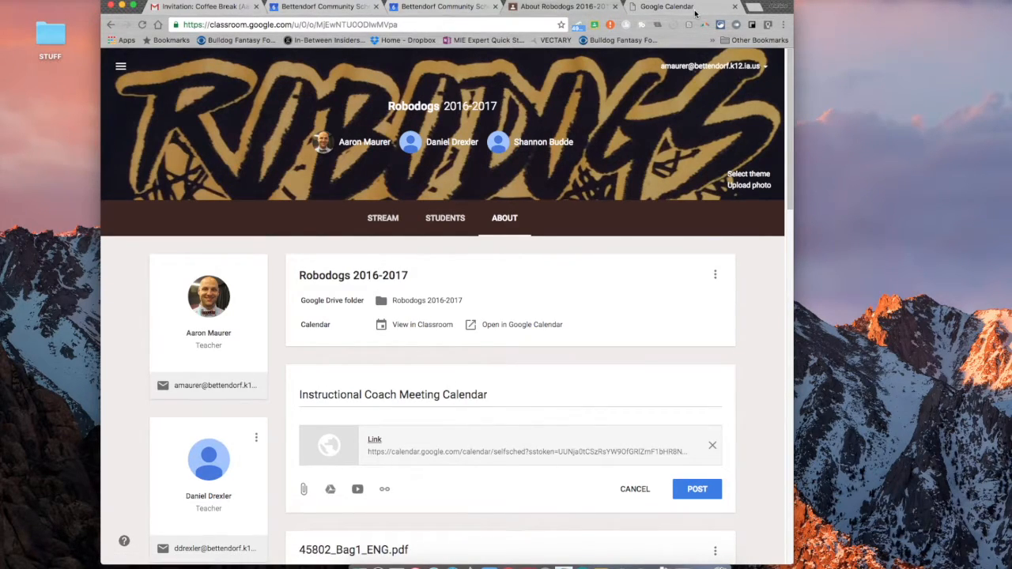
click(711, 10)
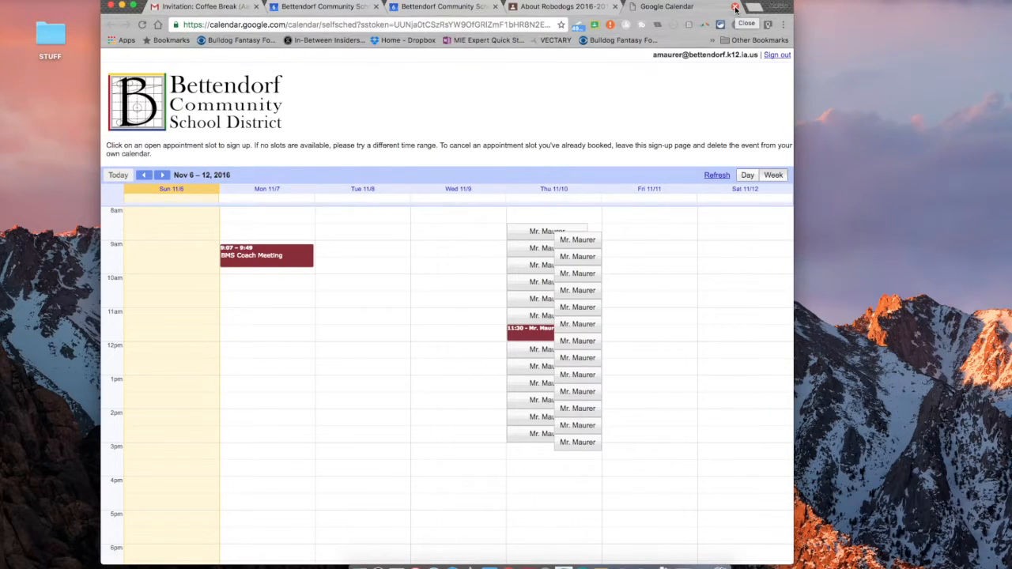
click(735, 8)
- Review the calendar details and sharing permissions of the Instructional Coach Appt. Times calendar
click(488, 7)
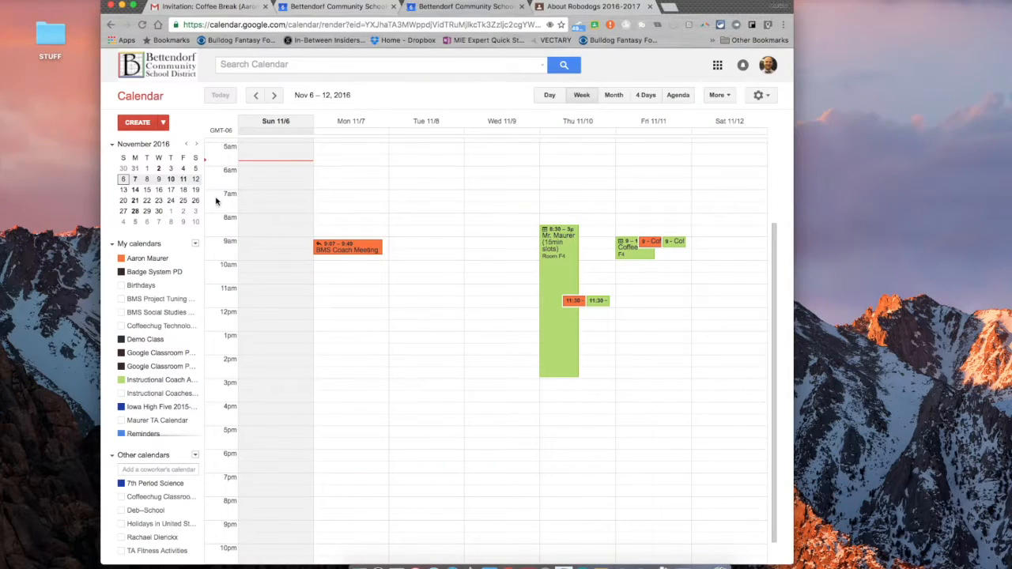
click(187, 380)
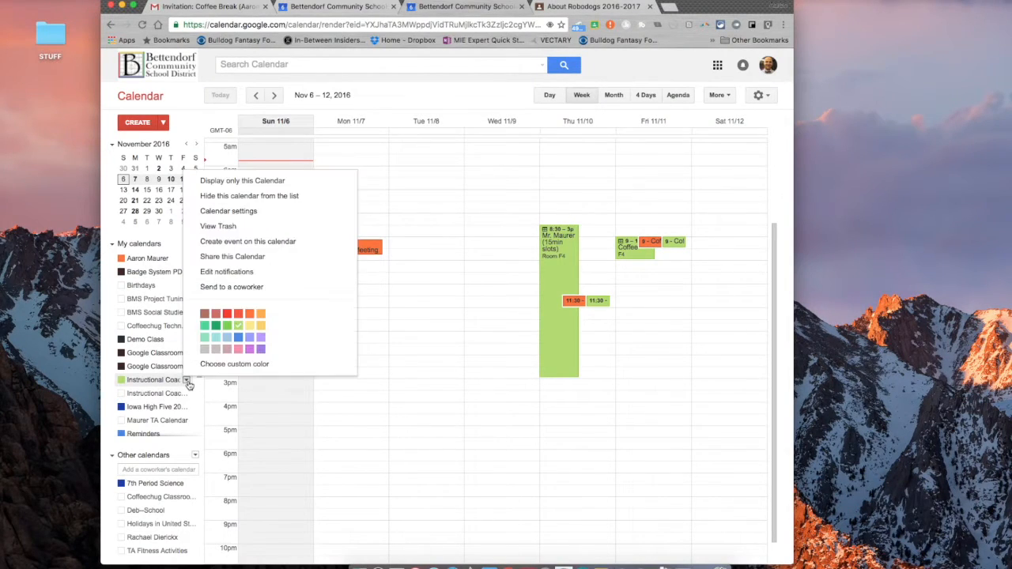
click(229, 211)
scroll(419, 436, down, 1)
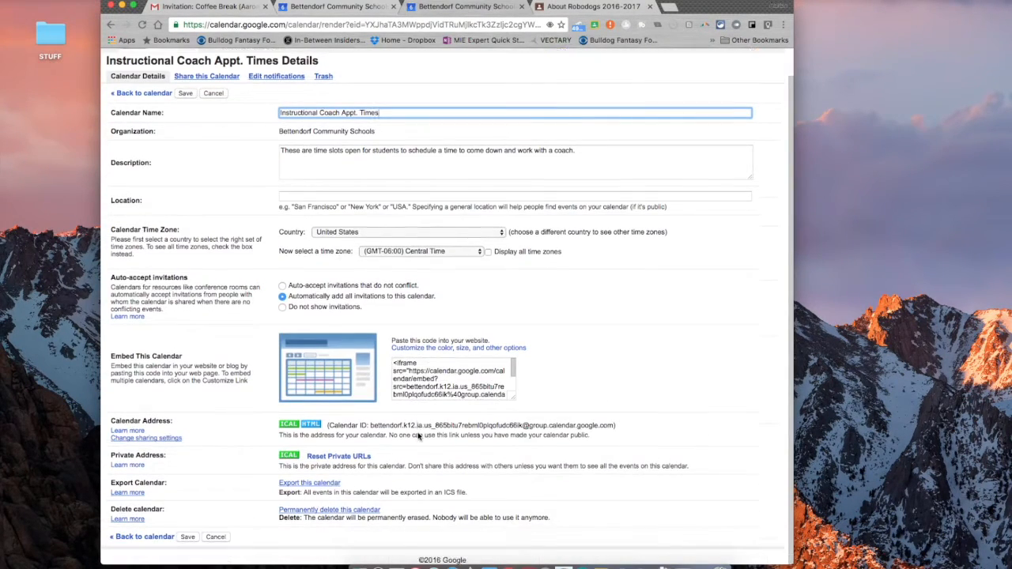
scroll(419, 436, up, 1)
click(231, 106)
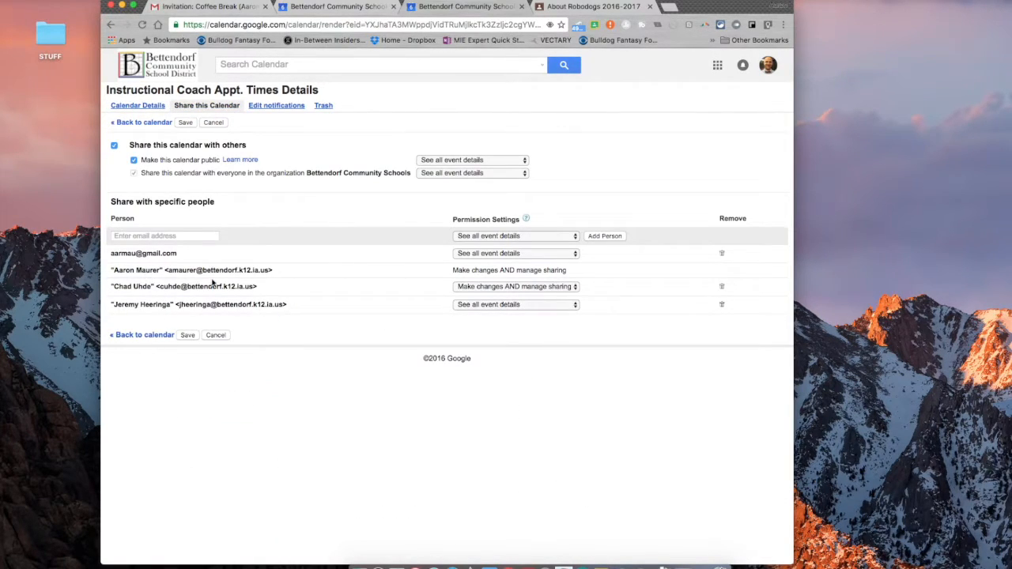
click(146, 106)
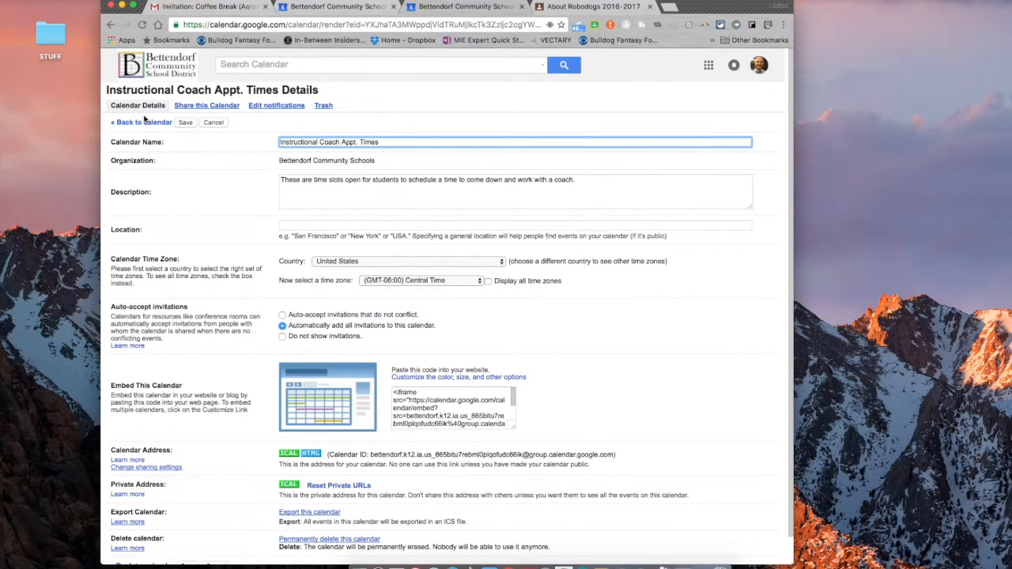
- Close the calendar settings and Classroom tabs, and leave the Coffee Break block's settings for the week calendar
click(521, 7)
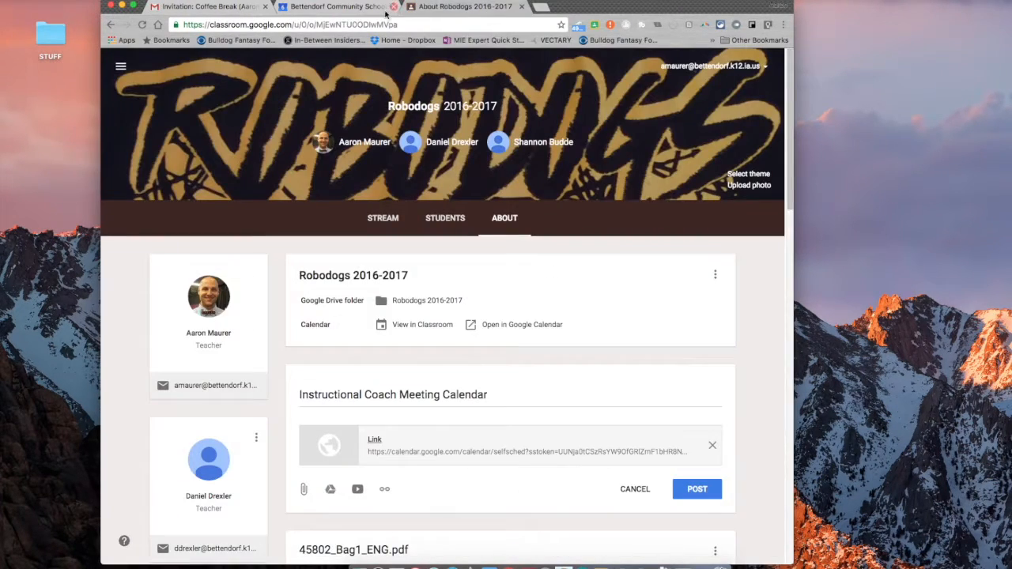
click(521, 7)
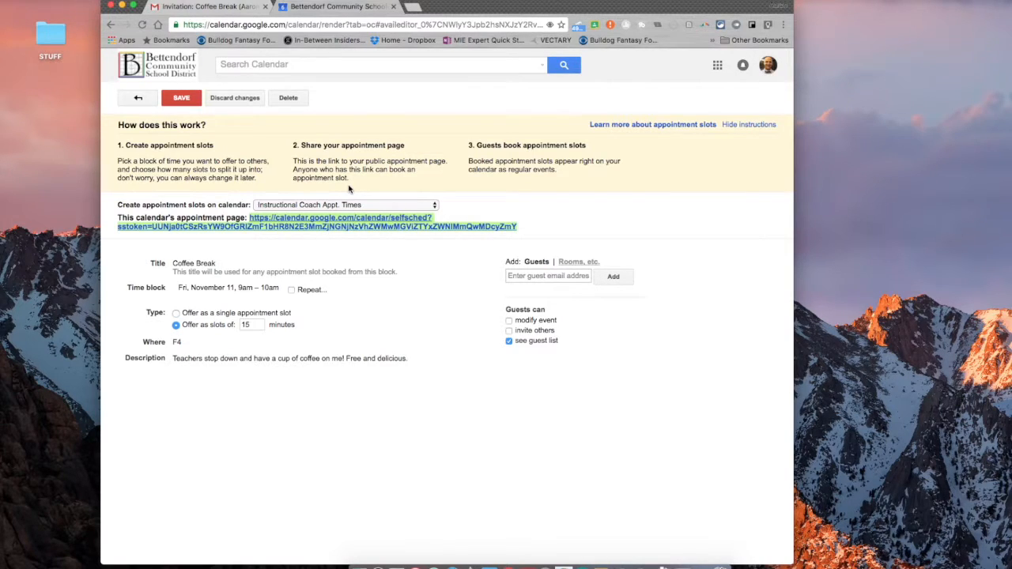
click(142, 102)
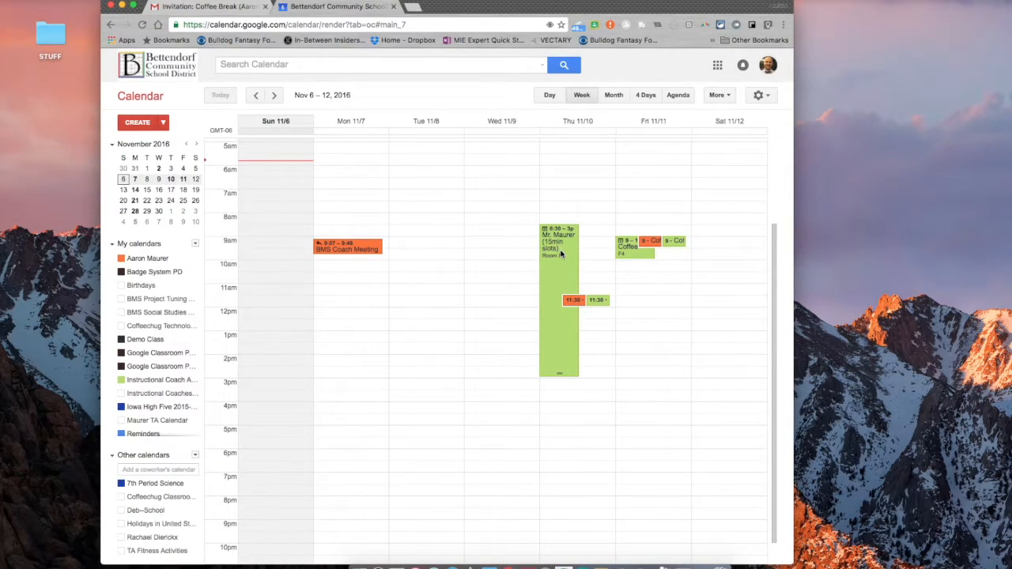